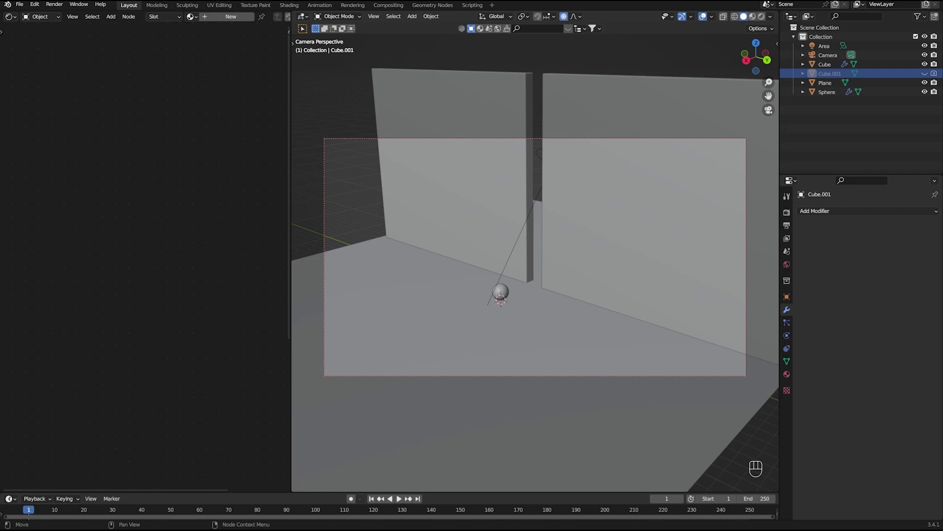
# Step: Examine the two walls, the gap between them and the sphere from outside the camera view, and save the file
pyautogui.click(350, 183)
pyautogui.moveTo(378, 216); pyautogui.dragTo(444, 228, button='middle')
pyautogui.scroll(-2, 491, 233)
pyautogui.moveTo(531, 238); pyautogui.dragTo(511, 235, button='middle')
pyautogui.hotkey('ctrl', 's')
pyautogui.scroll(2, 511, 243)
pyautogui.moveTo(573, 276); pyautogui.dragTo(550, 235, button='middle')
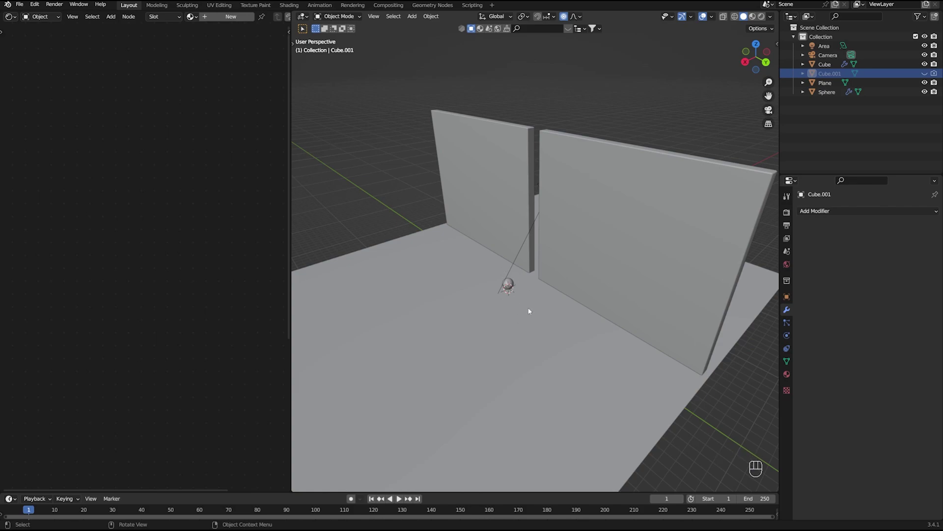
# Step: Show the scene through the camera in rendered shading and save the file
pyautogui.click(346, 211)
pyautogui.press('KP_0')
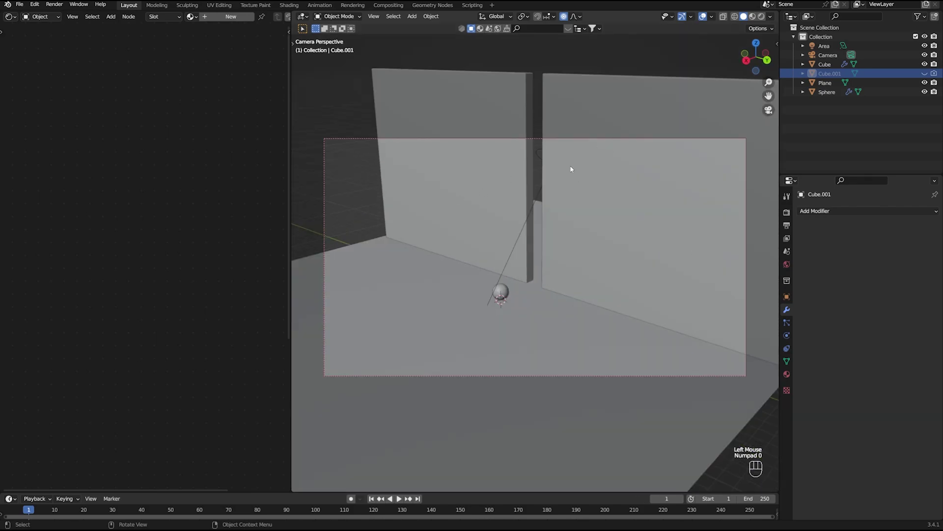
pyautogui.click(761, 16)
pyautogui.click(536, 227)
pyautogui.keyDown('ctrl'); pyautogui.moveTo(573, 279); pyautogui.dragTo(586, 258, button='middle'); pyautogui.keyUp('ctrl')
pyautogui.click(333, 231)
pyautogui.hotkey('ctrl', 's')
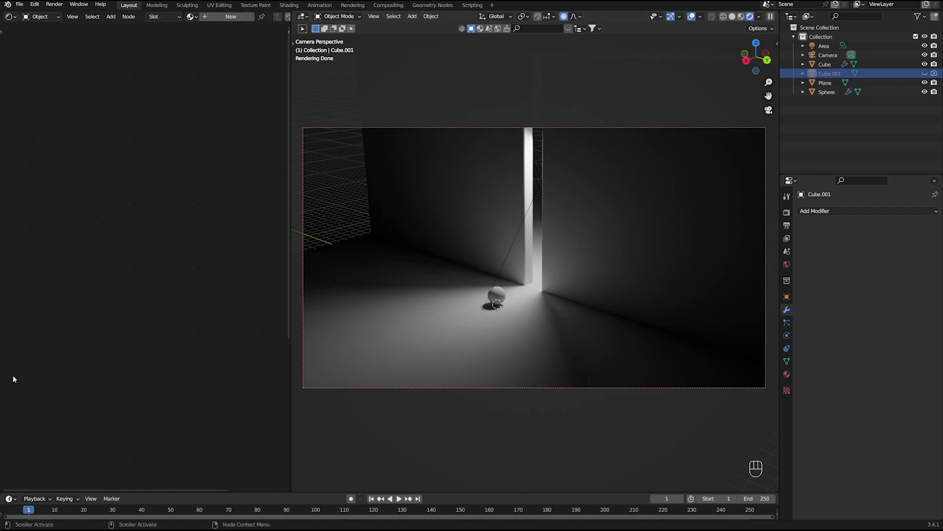
# Step: Add a cube at the 3D cursor and scale it up uniformly to about 22 times its size
pyautogui.click(786, 361)
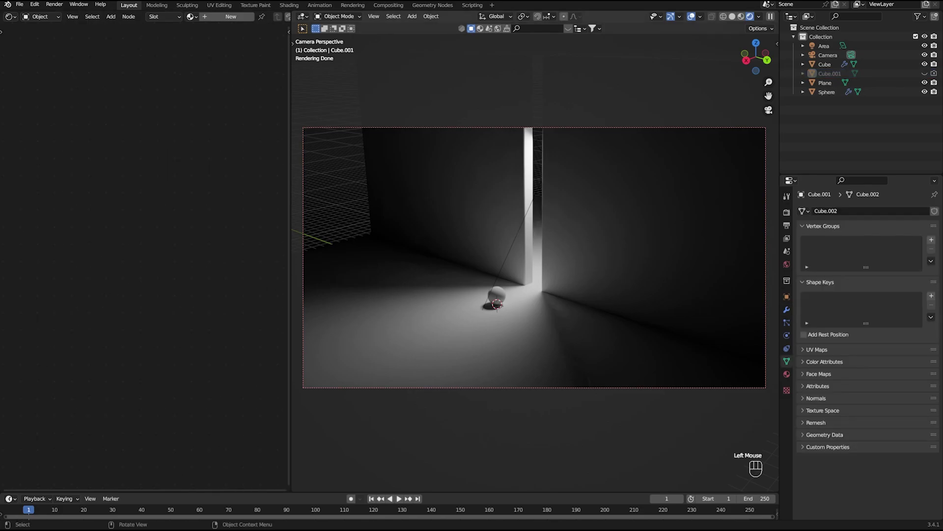
pyautogui.click(350, 202)
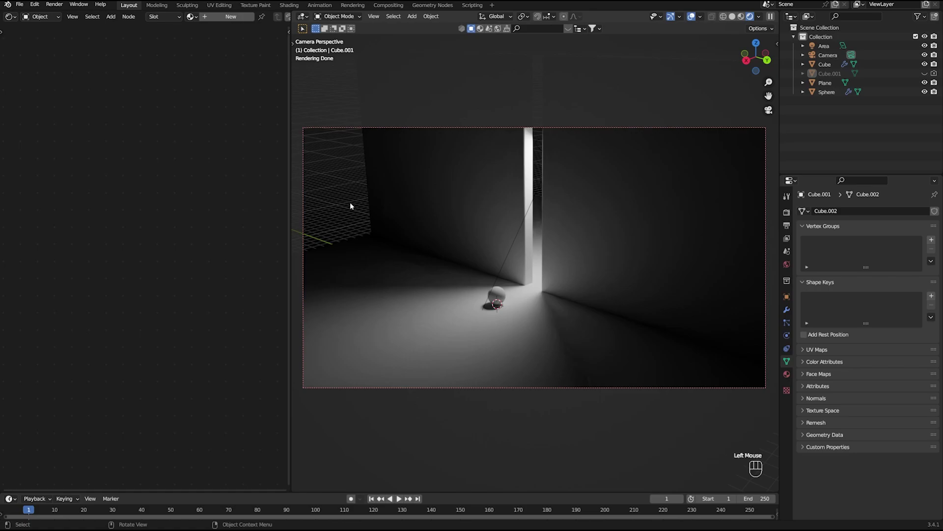
pyautogui.hotkey('shift', 'a')
pyautogui.moveTo(471, 227)
pyautogui.click(547, 237)
pyautogui.scroll(-2, 508, 287)
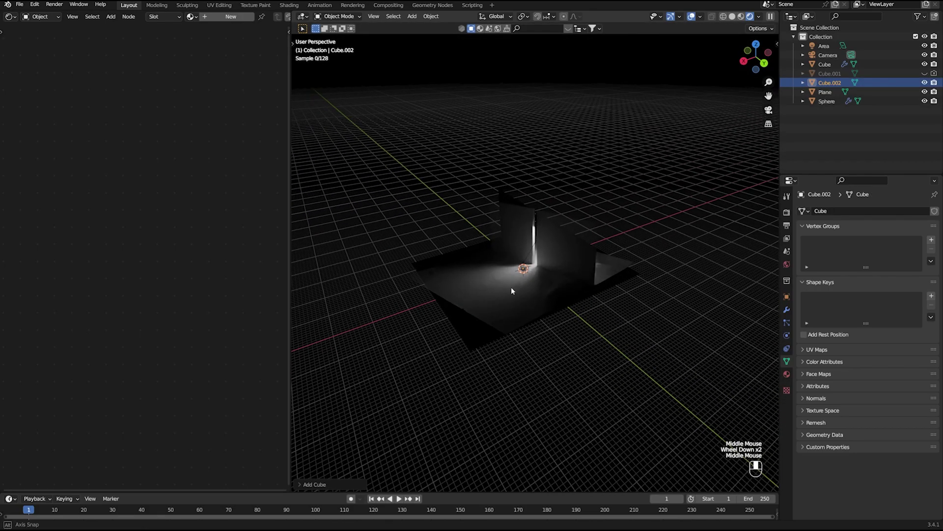
pyautogui.moveTo(508, 288); pyautogui.dragTo(511, 295, button='middle')
pyautogui.press('s')
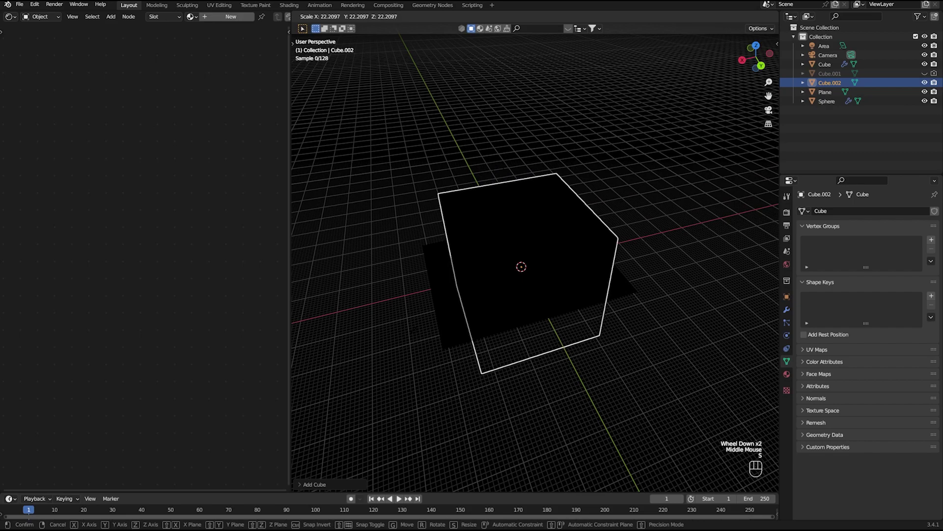
pyautogui.press('Return')
# Step: In solid shading, widen the large cube along X beyond the floor plane and shift it upward along Z
pyautogui.click(732, 16)
pyautogui.moveTo(639, 122); pyautogui.dragTo(598, 163, button='middle')
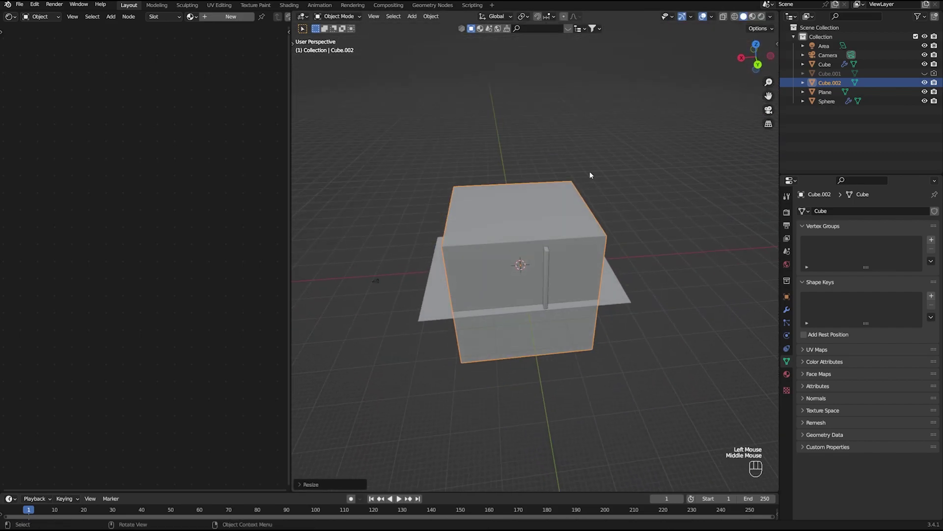
pyautogui.press('s')
pyautogui.press('x')
pyautogui.click(628, 162)
pyautogui.press('s')
pyautogui.press('z')
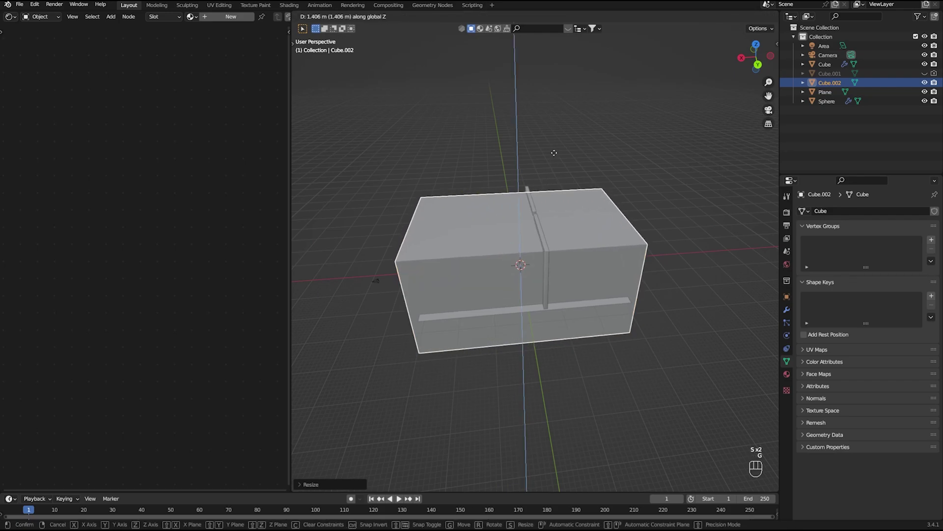
pyautogui.click(552, 152)
pyautogui.click(670, 145)
# Step: Return to the camera view with rendered shading
pyautogui.click(762, 16)
pyautogui.moveTo(448, 191); pyautogui.dragTo(499, 183, button='middle')
pyautogui.click(509, 222)
pyautogui.scroll(2, 494, 216)
pyautogui.press('KP_0')
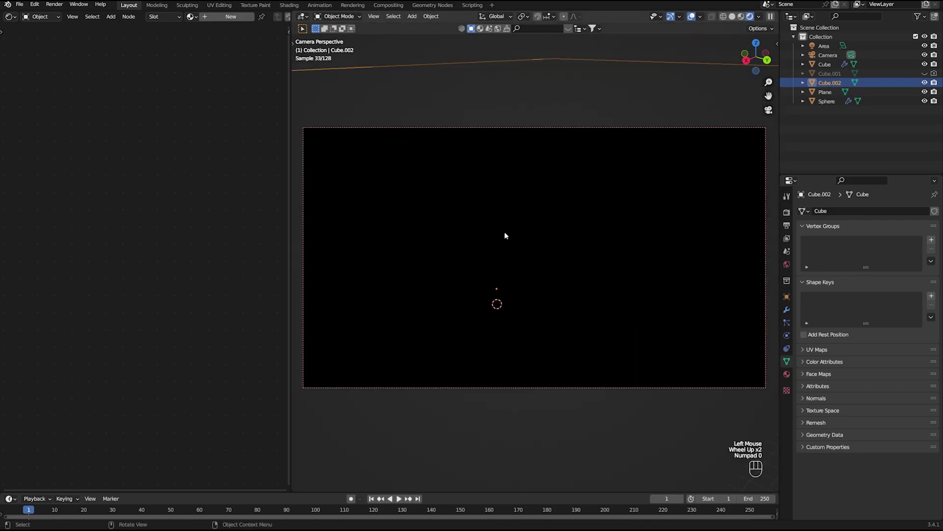
# Step: Rename the large cube as Fog and give it a new material named Volumetric Fog
pyautogui.doubleClick(813, 83)
pyautogui.write('Fog')
pyautogui.press('Return')
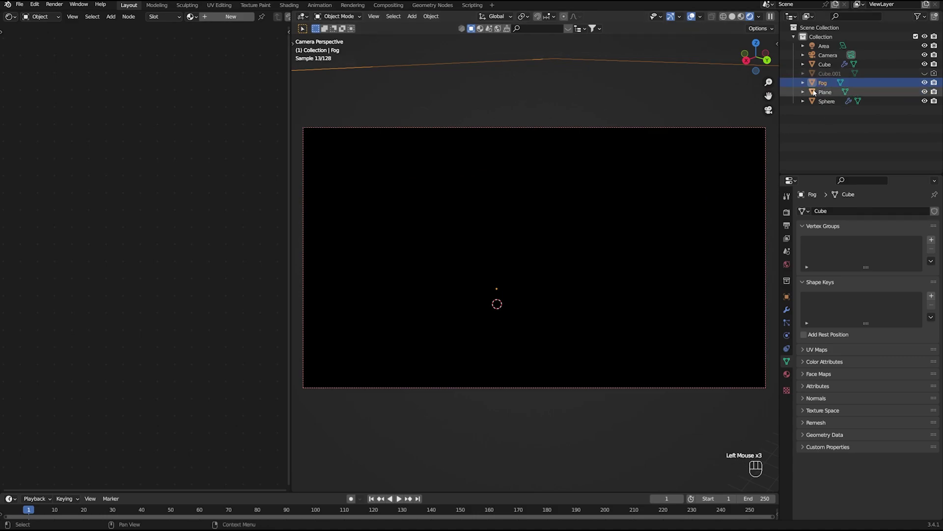
pyautogui.click(231, 17)
pyautogui.doubleClick(244, 19)
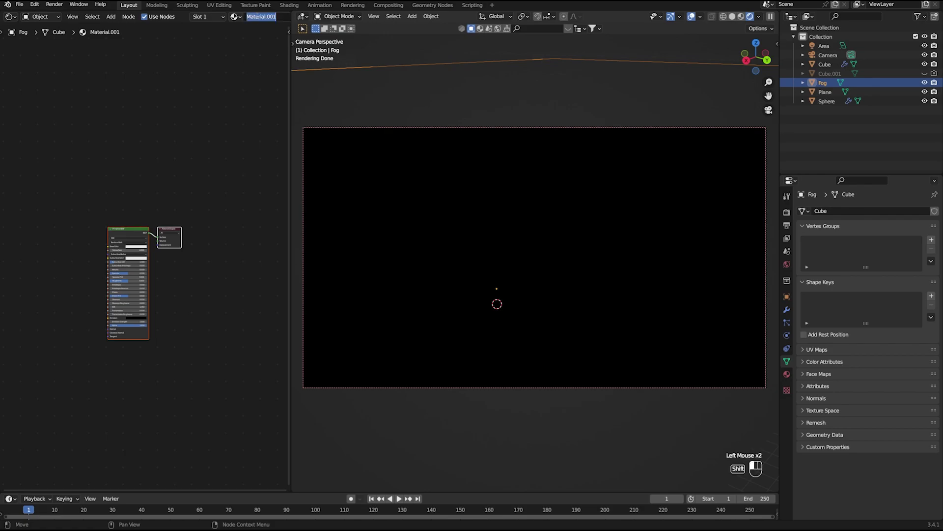
pyautogui.write('Volumetric Fog')
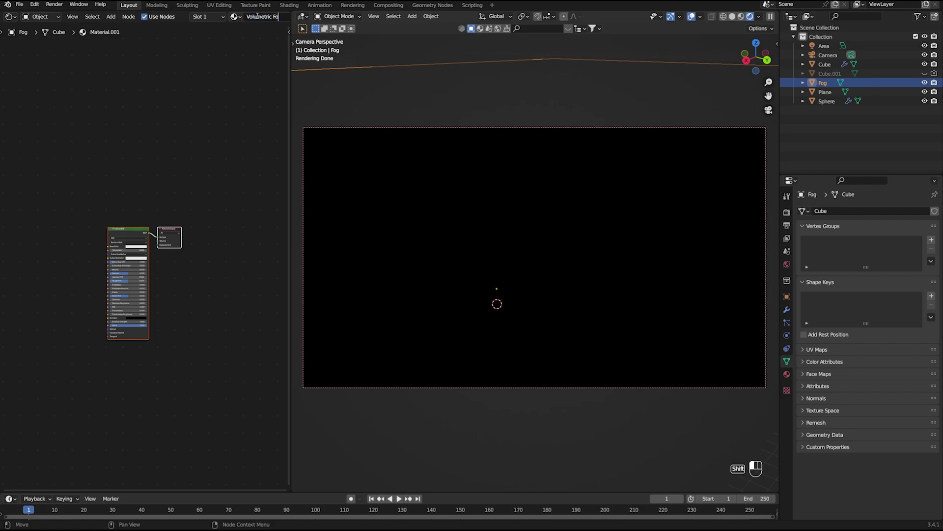
pyautogui.press('Return')
# Step: Delete the Principled BSDF node from the Volumetric Fog material
pyautogui.moveTo(179, 272)
pyautogui.keyDown('ctrl'); pyautogui.mouseDown(button='middle')
pyautogui.moveTo(179, 281)
pyautogui.moveTo(174, 255)
pyautogui.mouseUp(button='middle'); pyautogui.keyUp('ctrl')
pyautogui.click(129, 114)
pyautogui.click(117, 172)
pyautogui.click(117, 172)
pyautogui.press('x')
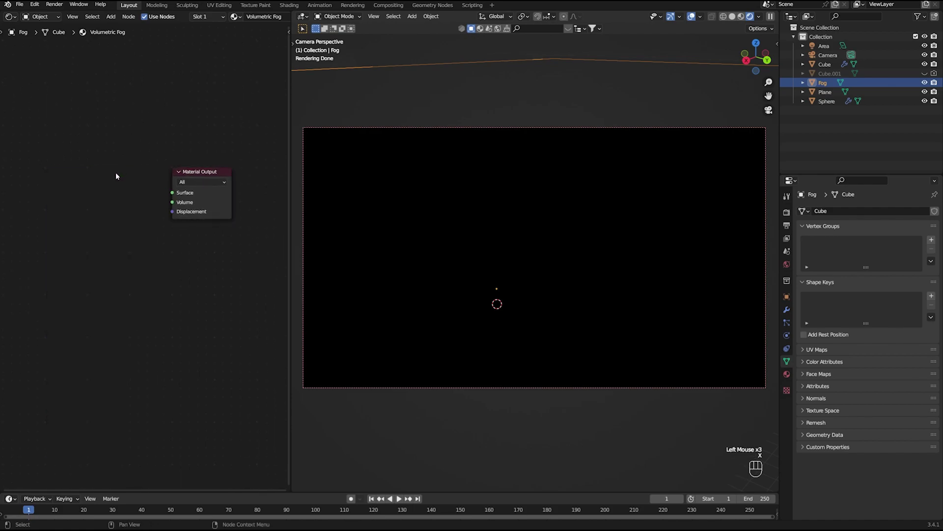
# Step: Add a Volume Scatter node and connect its Volume output to the Material Output's Volume input
pyautogui.hotkey('shift', 'a')
pyautogui.click(117, 175)
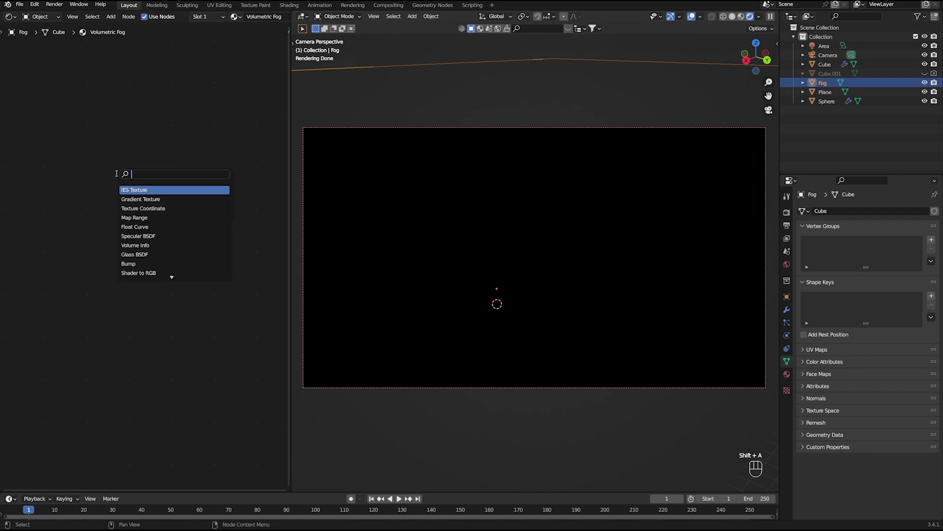
pyautogui.write('volume sc')
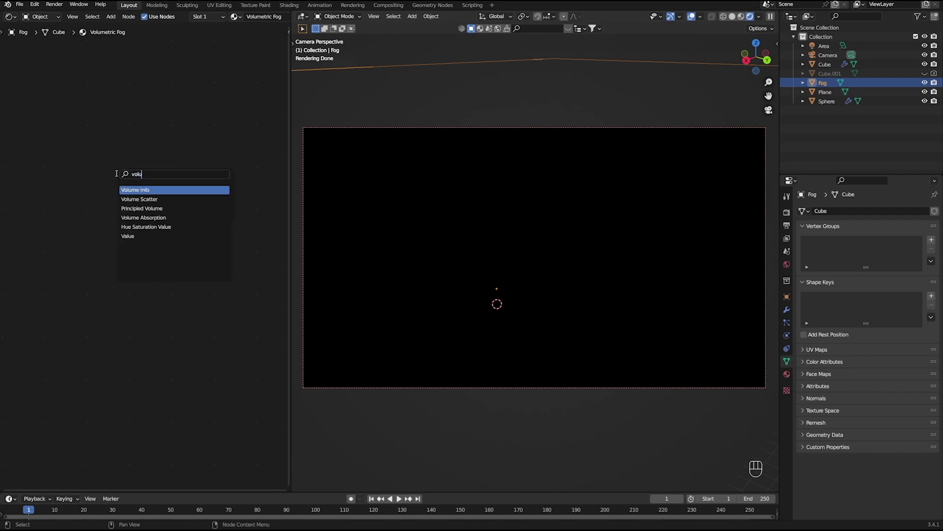
pyautogui.press('Return')
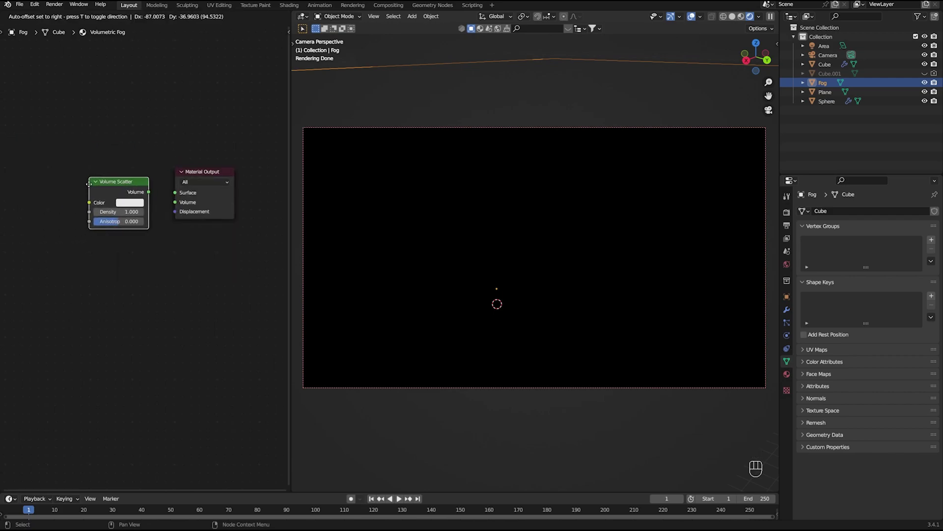
pyautogui.click(93, 186)
pyautogui.moveTo(153, 192); pyautogui.dragTo(175, 202)
pyautogui.doubleClick(202, 174)
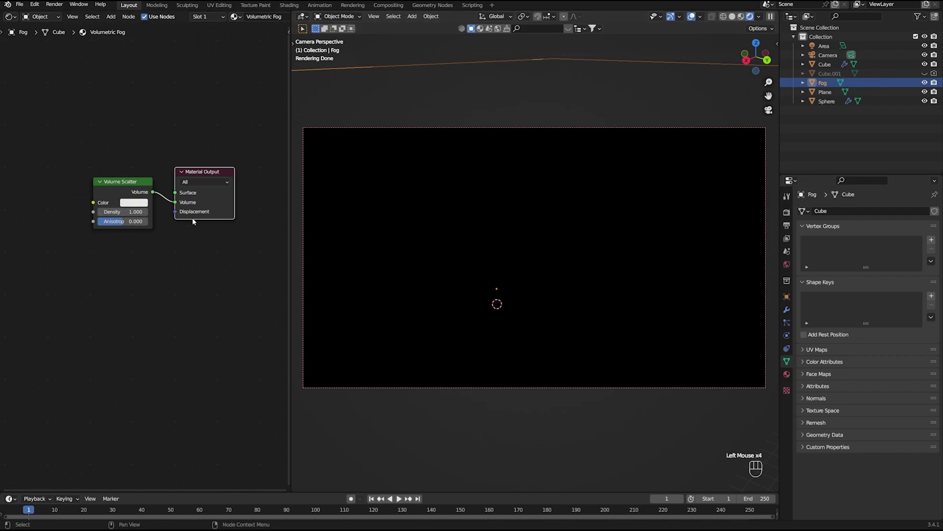
# Step: Set the Volume Scatter density to 0.07
pyautogui.keyDown('ctrl'); pyautogui.moveTo(192, 222); pyautogui.dragTo(144, 251, button='middle'); pyautogui.keyUp('ctrl')
pyautogui.click(108, 225)
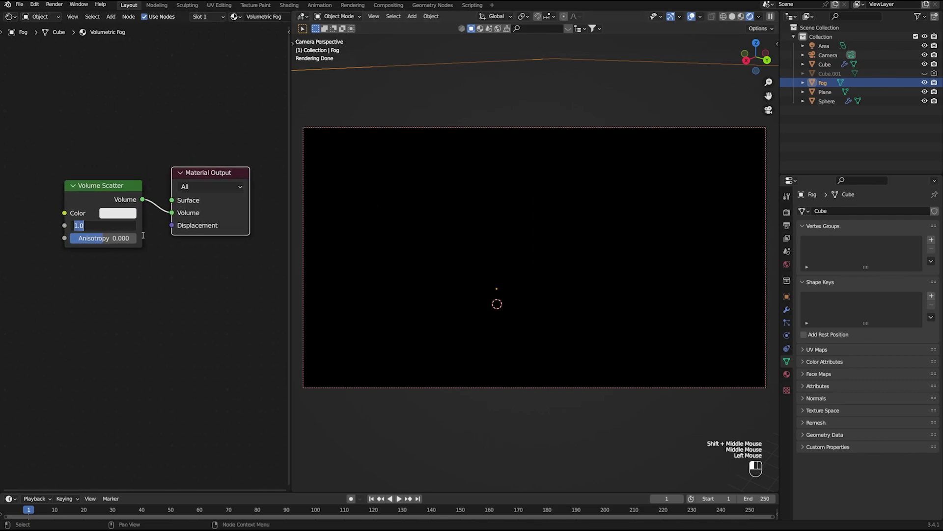
pyautogui.write('0.07')
pyautogui.press('Return')
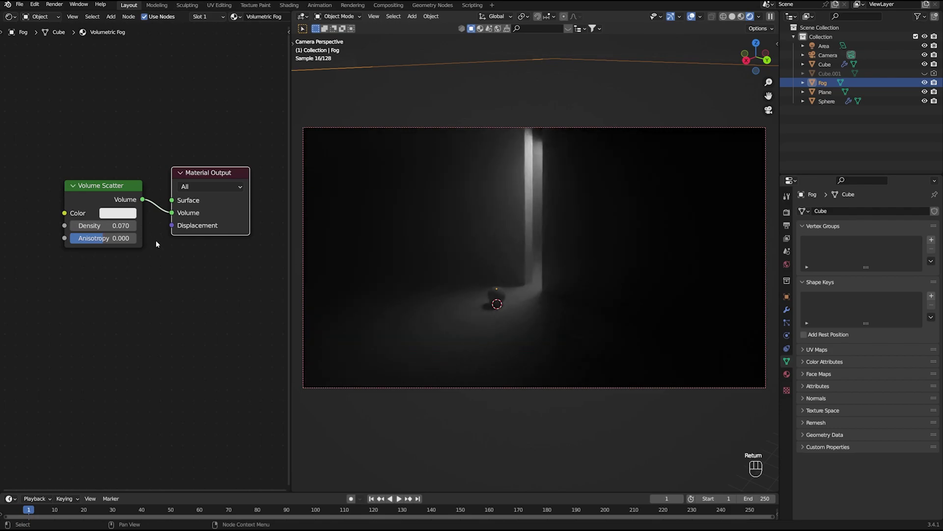
pyautogui.click(160, 244)
# Step: Check the foggy camera render with the fog cube deselected, reselect the cube and save the file
pyautogui.click(471, 80)
pyautogui.click(615, 83)
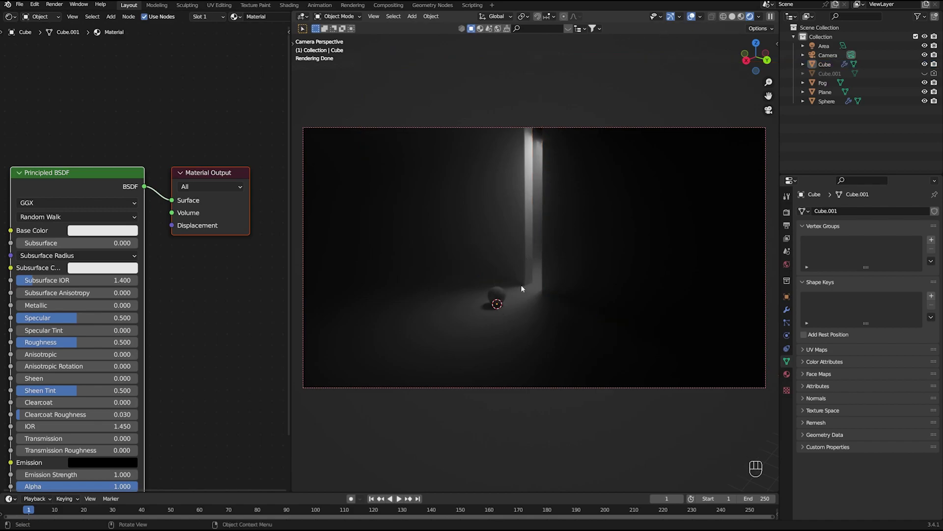
pyautogui.click(538, 139)
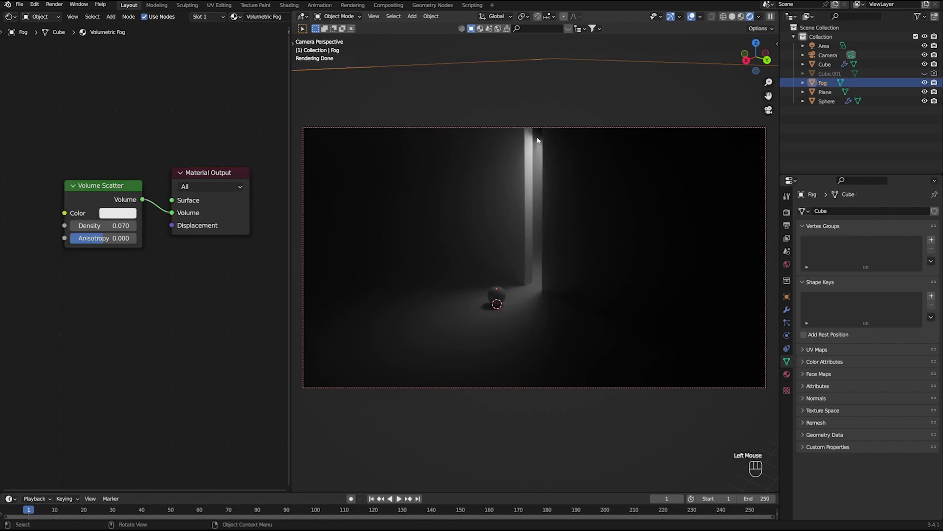
pyautogui.keyDown('ctrl'); pyautogui.moveTo(461, 279); pyautogui.dragTo(461, 275, button='middle'); pyautogui.keyUp('ctrl')
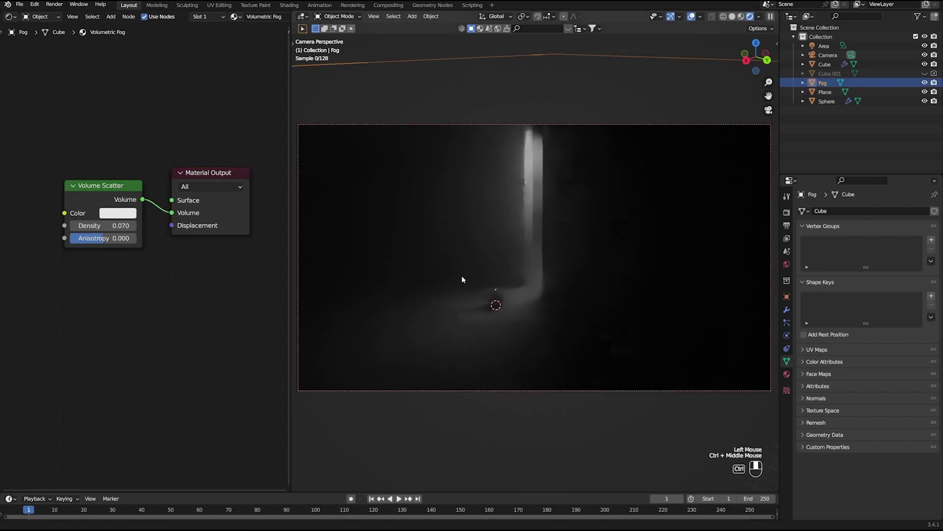
pyautogui.hotkey('ctrl', 's')
# Step: Set the Volume Scatter density to 0.01
pyautogui.click(96, 226)
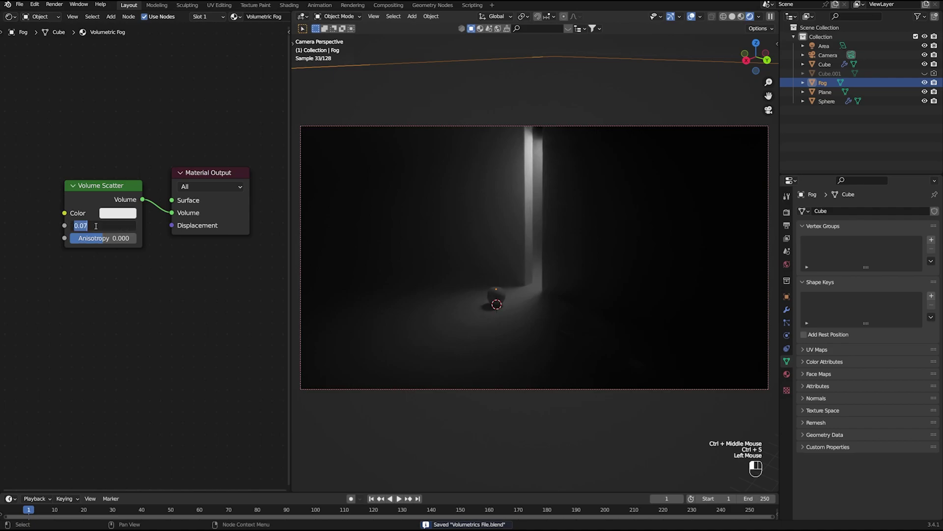
pyautogui.write('0.0')
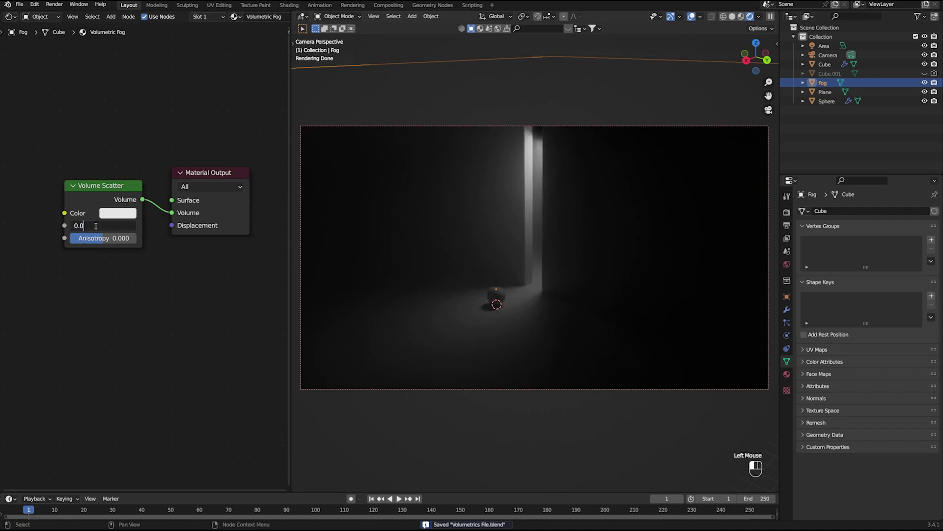
pyautogui.write('1')
pyautogui.press('Return')
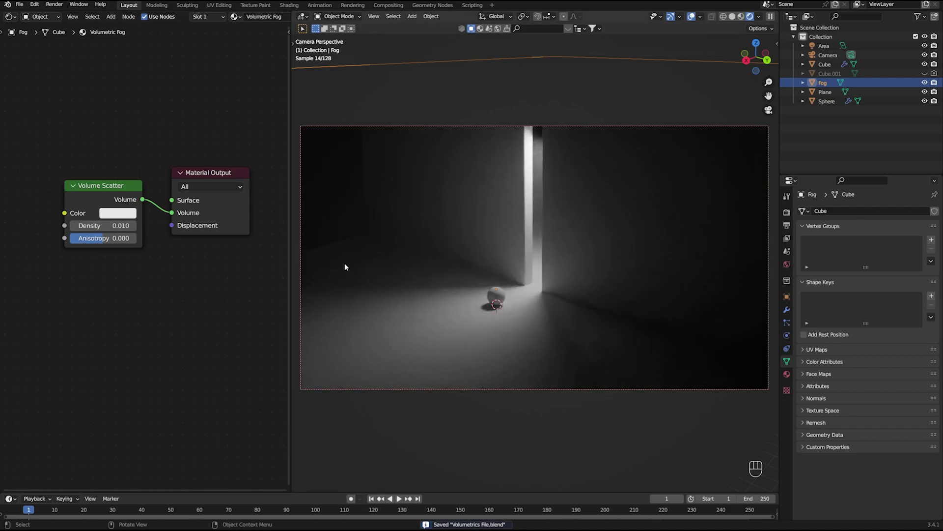
pyautogui.click(321, 214)
pyautogui.click(320, 215)
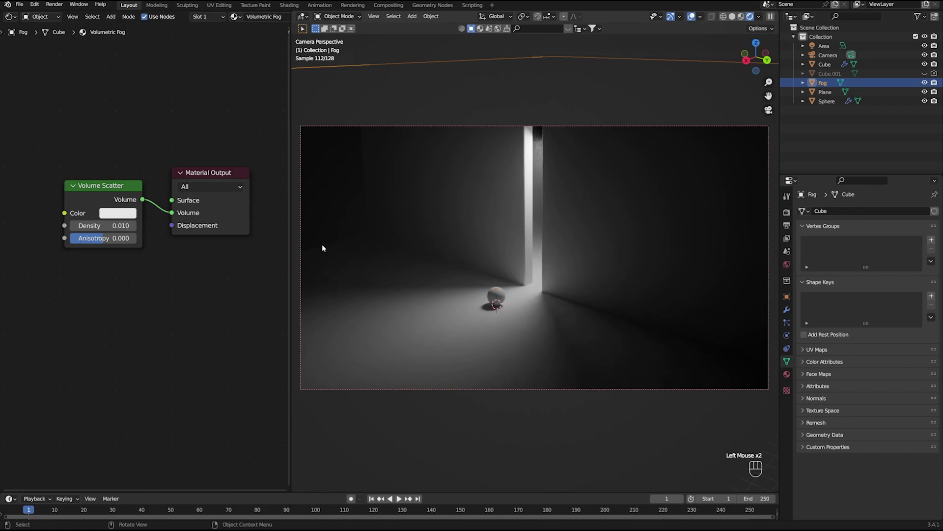
# Step: Try a zero Volume Scatter density and replace it with 0.05
pyautogui.click(98, 225)
pyautogui.write('0.0')
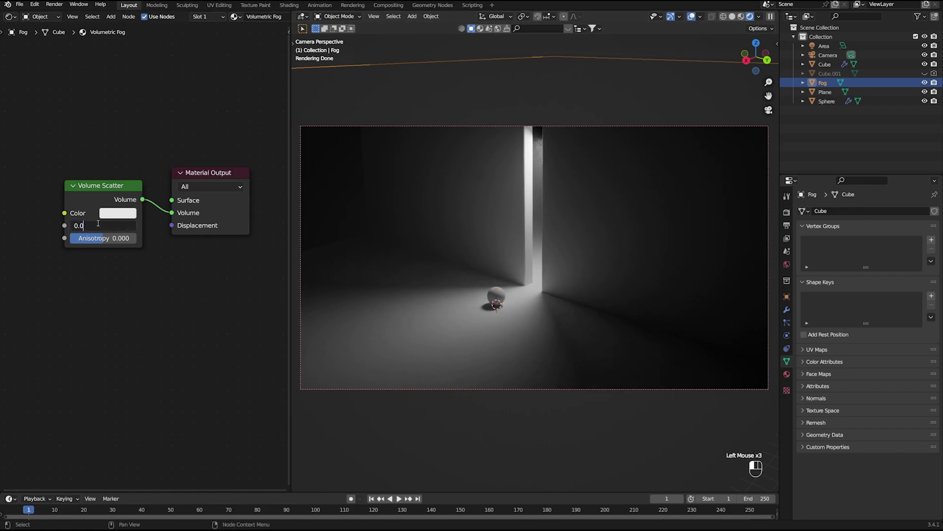
pyautogui.write('0')
pyautogui.press('Return')
pyautogui.click(99, 225)
pyautogui.write('0.03')
pyautogui.press('BackSpace')
pyautogui.write('5')
pyautogui.press('Return')
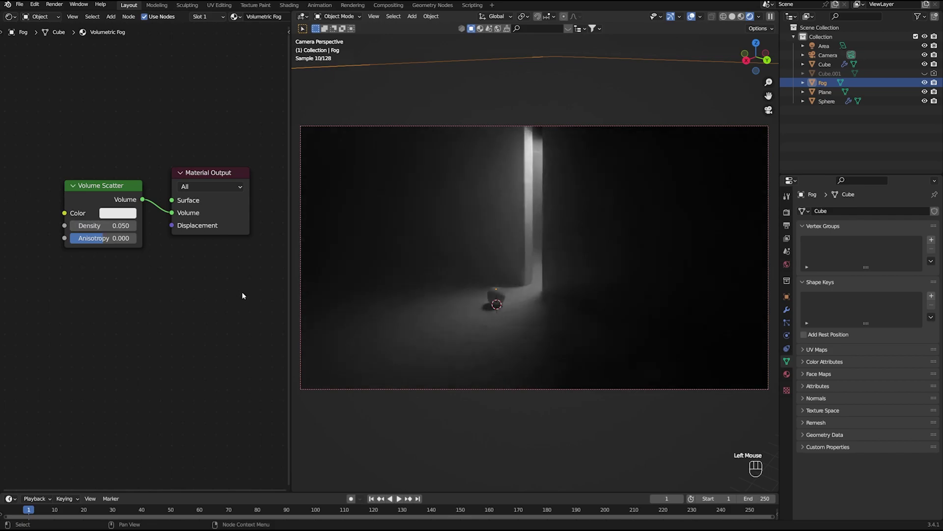
# Step: Set the Volume Scatter density to 0.045
pyautogui.click(100, 226)
pyautogui.press('BackSpace')
pyautogui.press('BackSpace')
pyautogui.write('045')
pyautogui.press('Return')
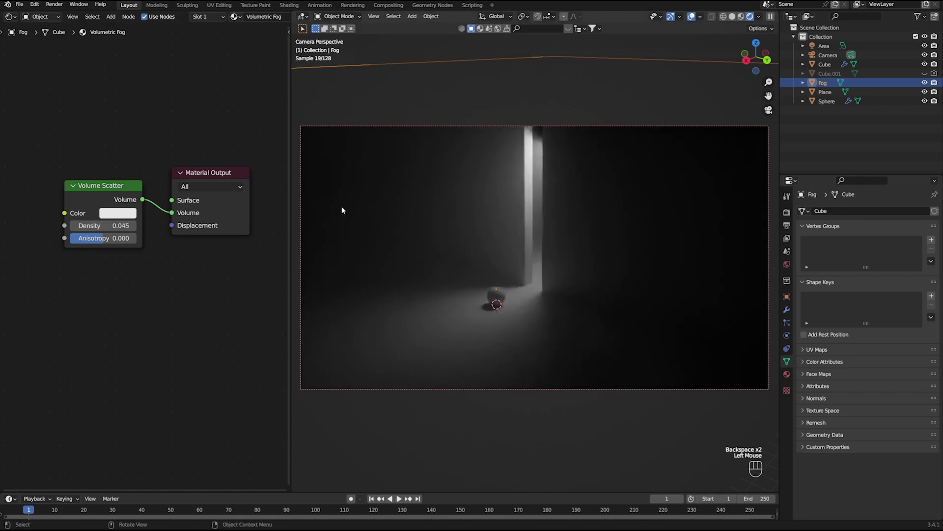
# Step: Save the file with the wall object active and select the fog cube again
pyautogui.click(350, 52)
pyautogui.doubleClick(345, 61)
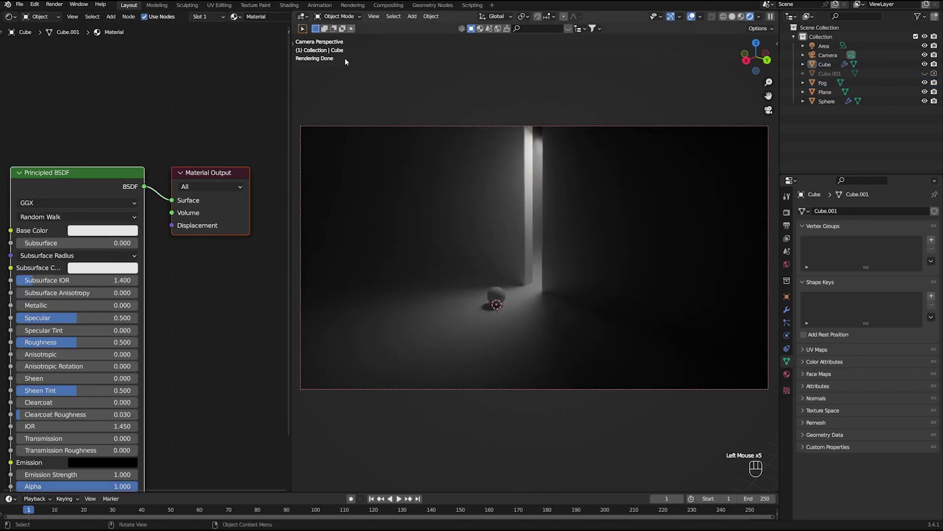
pyautogui.hotkey('ctrl', 's')
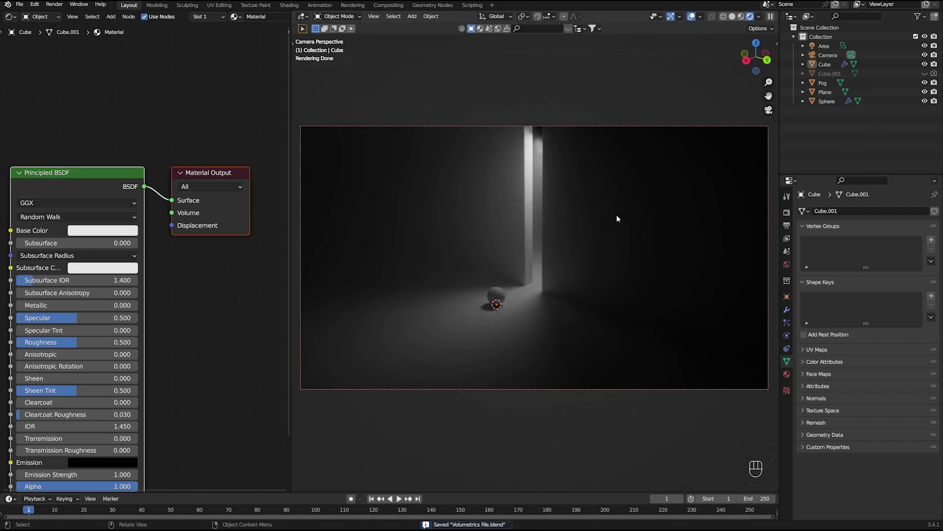
pyautogui.click(336, 209)
pyautogui.click(335, 210)
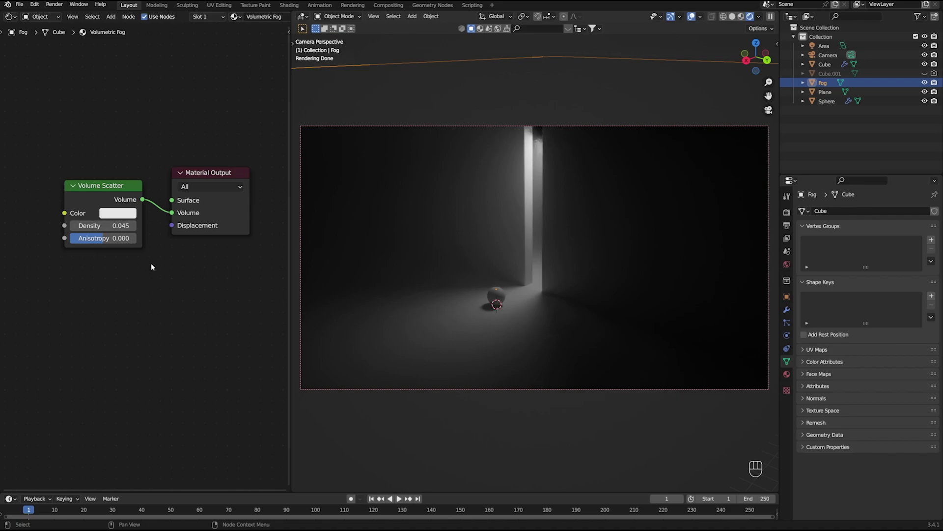
# Step: Raise the Volume Scatter anisotropy to 0.293
pyautogui.moveTo(101, 240)
pyautogui.mouseDown()
pyautogui.moveTo(127, 240)
pyautogui.moveTo(98, 241)
pyautogui.moveTo(113, 241)
pyautogui.mouseUp()
pyautogui.click(172, 271)
pyautogui.click(181, 271)
# Step: Lower the Volume Scatter density to 0.04 and reduce it by a further 0.005 to 0.035
pyautogui.click(103, 225)
pyautogui.press('BackSpace')
pyautogui.press('BackSpace')
pyautogui.write('4')
pyautogui.press('Return')
pyautogui.click(104, 226)
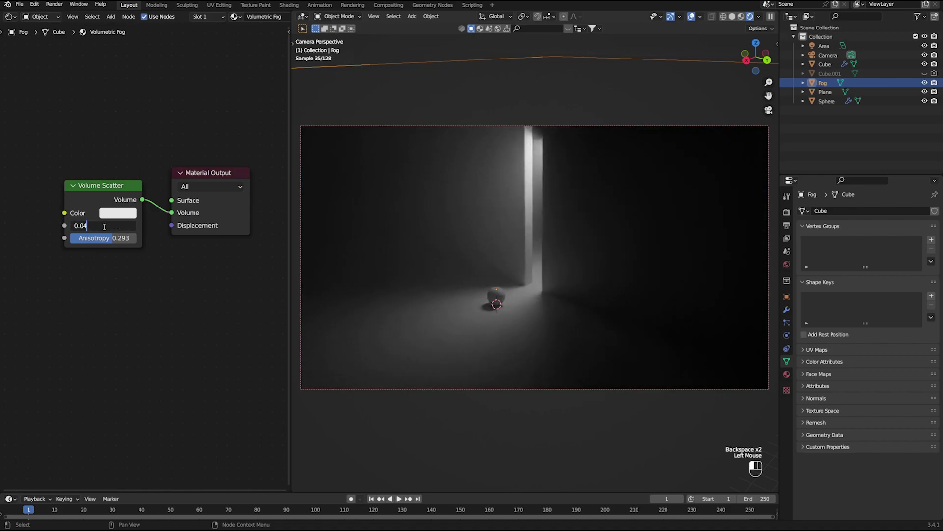
pyautogui.write('-0.005')
pyautogui.click(113, 276)
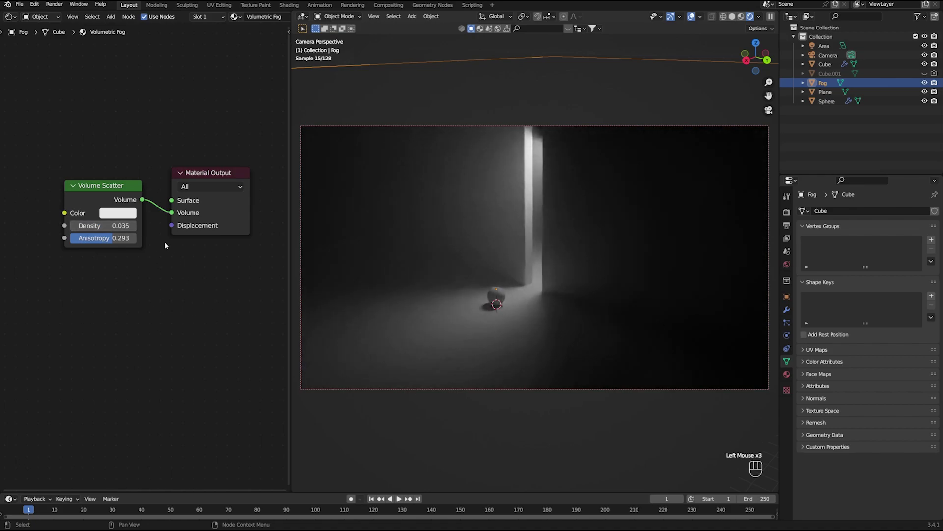
# Step: Save the file
pyautogui.hotkey('ctrl', 's')
# Step: Try red, magenta and light blue as the Volume Scatter colour
pyautogui.click(118, 213)
pyautogui.click(147, 120)
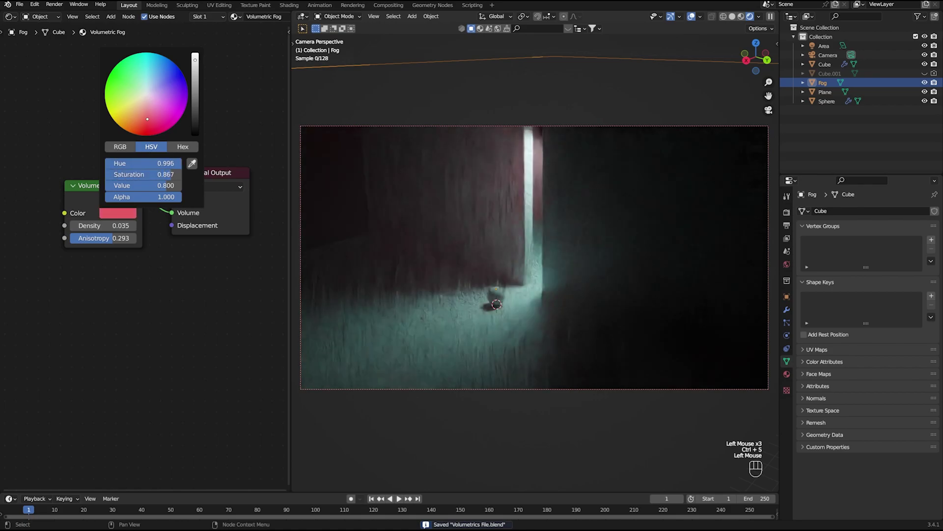
pyautogui.click(173, 105)
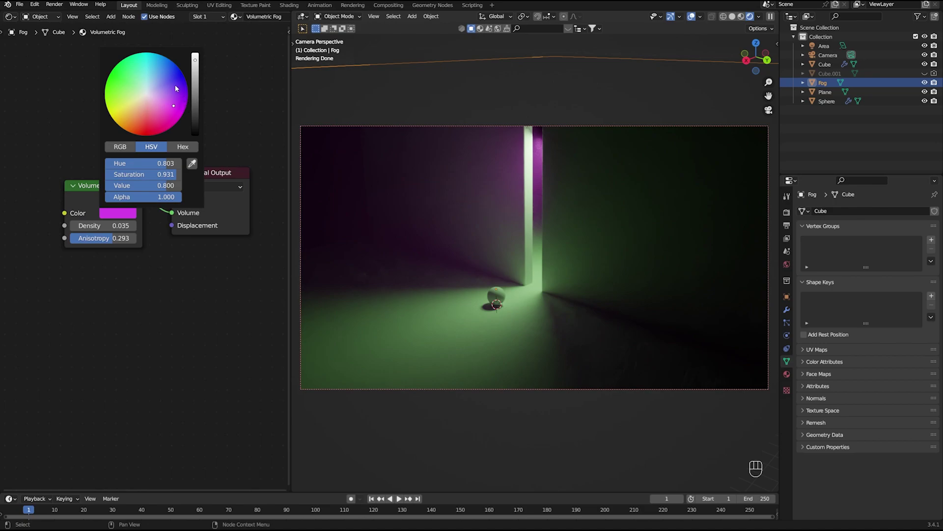
pyautogui.click(159, 74)
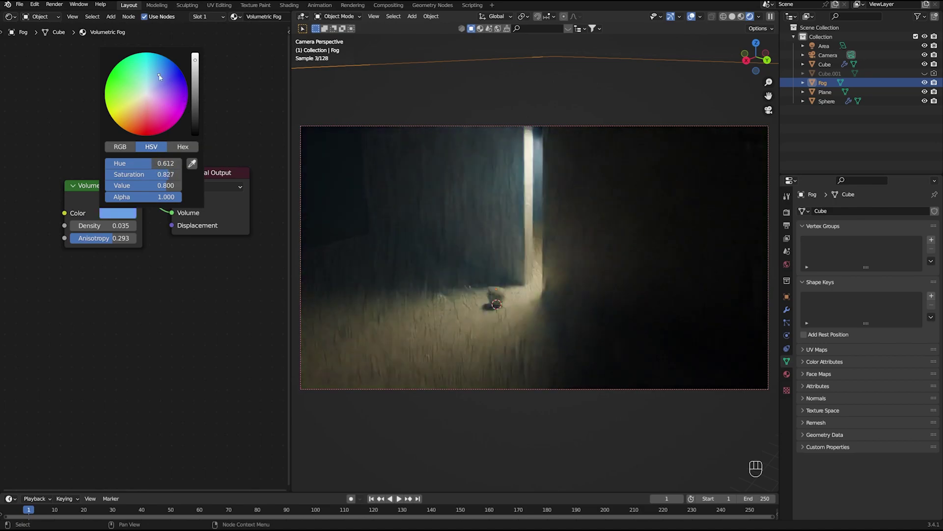
# Step: Set the Volume Scatter colour to pure white with hex value FFFFFF
pyautogui.click(170, 150)
pyautogui.click(163, 162)
pyautogui.write('FFFFFF')
pyautogui.press('Return')
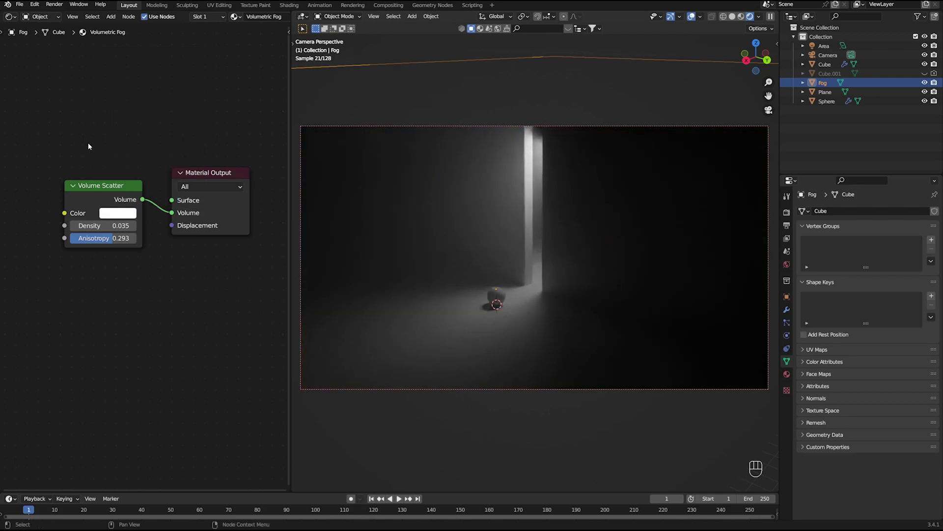
# Step: Select the wall object in the camera view and make the fog cube the selection again
pyautogui.click(196, 275)
pyautogui.click(388, 48)
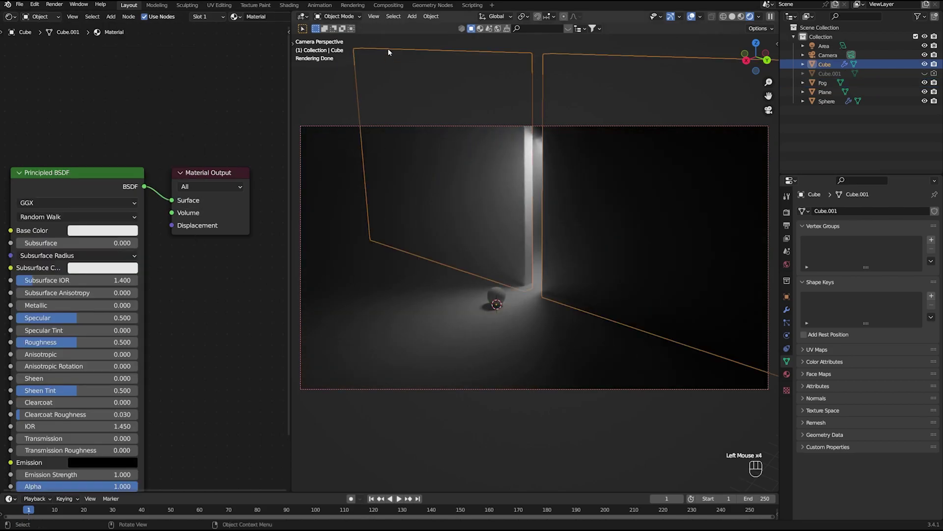
pyautogui.click(421, 52)
pyautogui.click(353, 119)
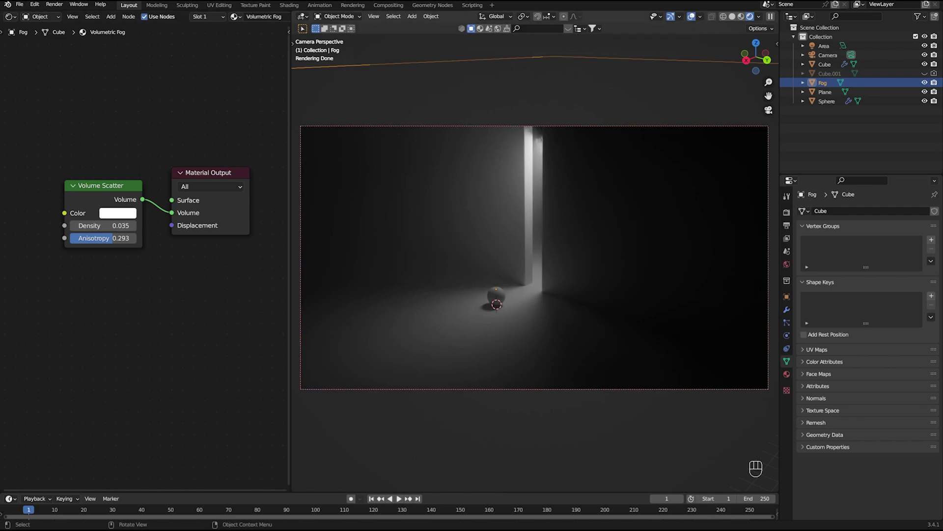
# Step: View the fog cube from outside and try selecting the sphere and walls enclosed by it
pyautogui.scroll(-2, 577, 308)
pyautogui.moveTo(577, 309); pyautogui.dragTo(606, 227, button='middle')
pyautogui.click(541, 272)
pyautogui.click(526, 270)
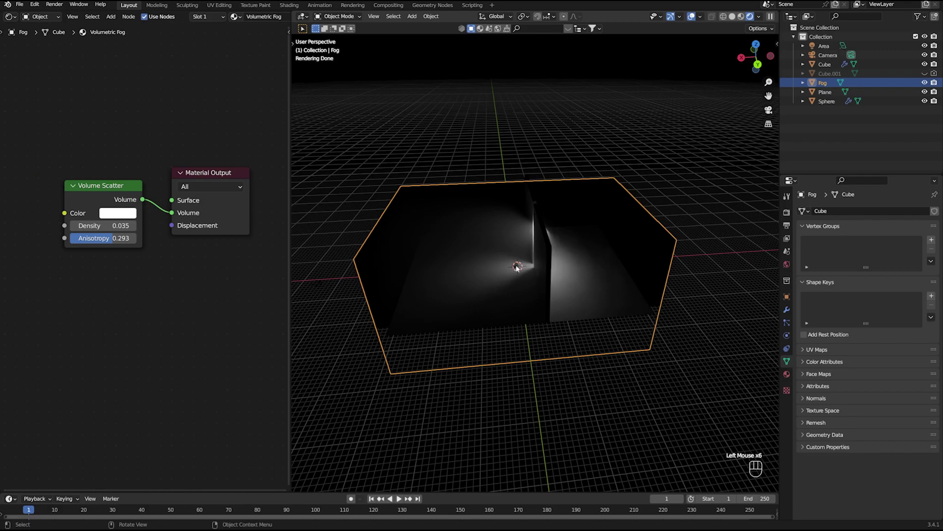
pyautogui.moveTo(450, 251); pyautogui.dragTo(556, 283, button='middle')
pyautogui.click(512, 273)
pyautogui.click(443, 282)
pyautogui.click(589, 254)
pyautogui.click(657, 191)
pyautogui.moveTo(656, 239); pyautogui.dragTo(598, 268, button='middle')
pyautogui.click(626, 207)
pyautogui.keyDown('shift'); pyautogui.moveTo(626, 207); pyautogui.dragTo(635, 252, button='middle'); pyautogui.keyUp('shift')
# Step: Set the fog cube's viewport Display As option to Bounds
pyautogui.click(786, 297)
pyautogui.scroll(-4, 861, 357)
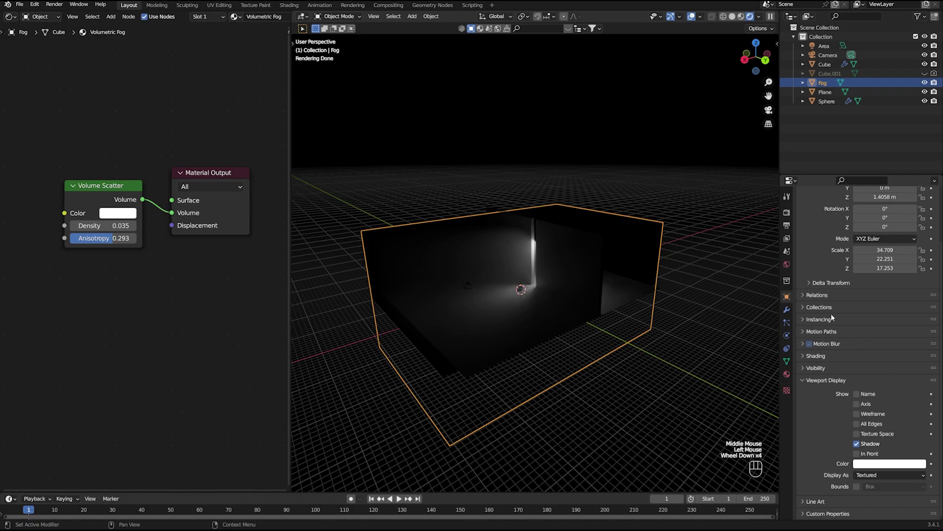
pyautogui.click(860, 476)
pyautogui.click(866, 464)
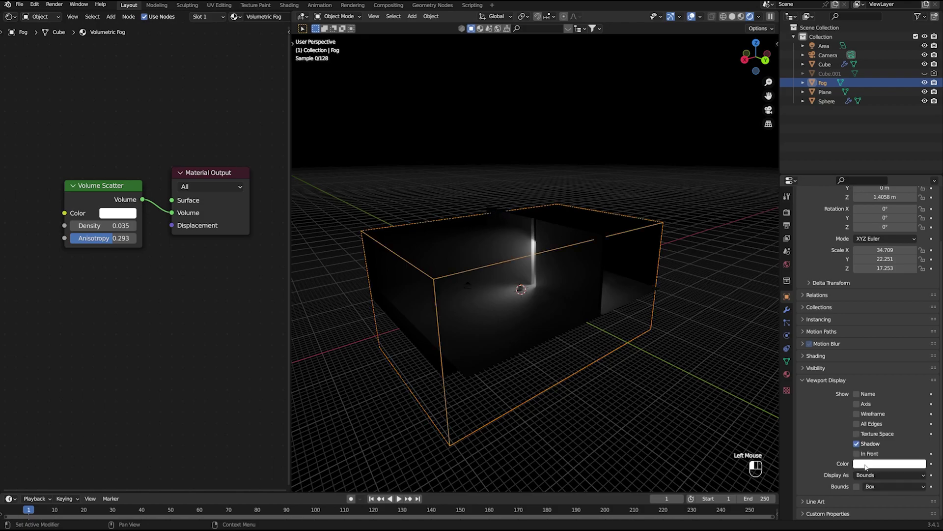
# Step: Inspect the fog cube's bounds display from several angles and try selecting the objects inside it
pyautogui.click(676, 314)
pyautogui.moveTo(676, 313); pyautogui.dragTo(644, 274, button='middle')
pyautogui.scroll(2, 644, 302)
pyautogui.click(681, 214)
pyautogui.click(666, 223)
pyautogui.click(658, 212)
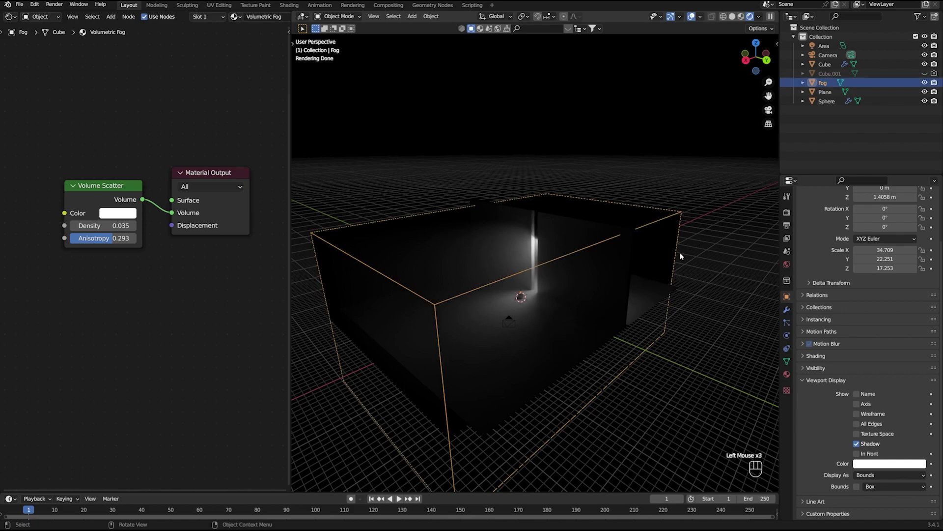
pyautogui.moveTo(676, 259); pyautogui.dragTo(554, 338, button='middle')
pyautogui.click(511, 306)
pyautogui.click(511, 297)
pyautogui.click(515, 300)
pyautogui.click(516, 299)
pyautogui.click(514, 300)
pyautogui.click(514, 301)
pyautogui.moveTo(655, 173); pyautogui.dragTo(643, 211, button='middle')
pyautogui.click(650, 220)
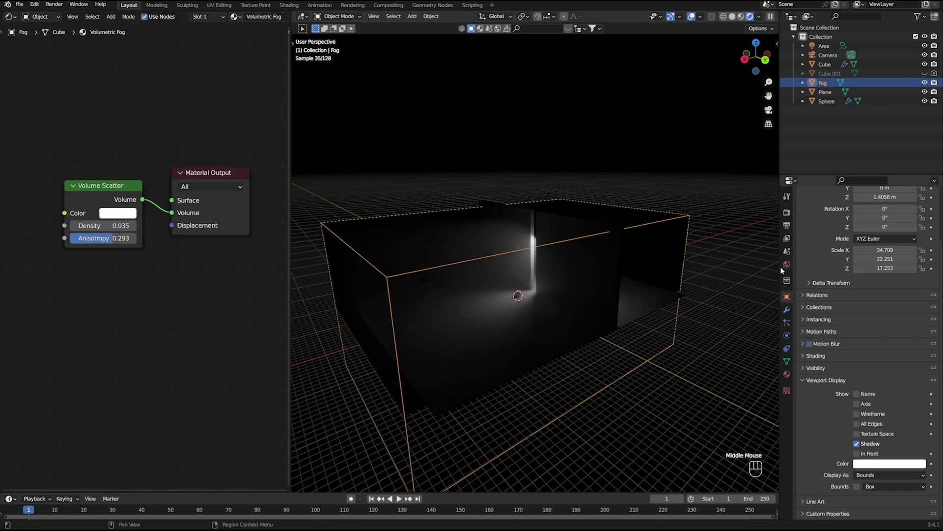
# Step: Set the fog cube's viewport display back to Textured and deselect it
pyautogui.click(876, 475)
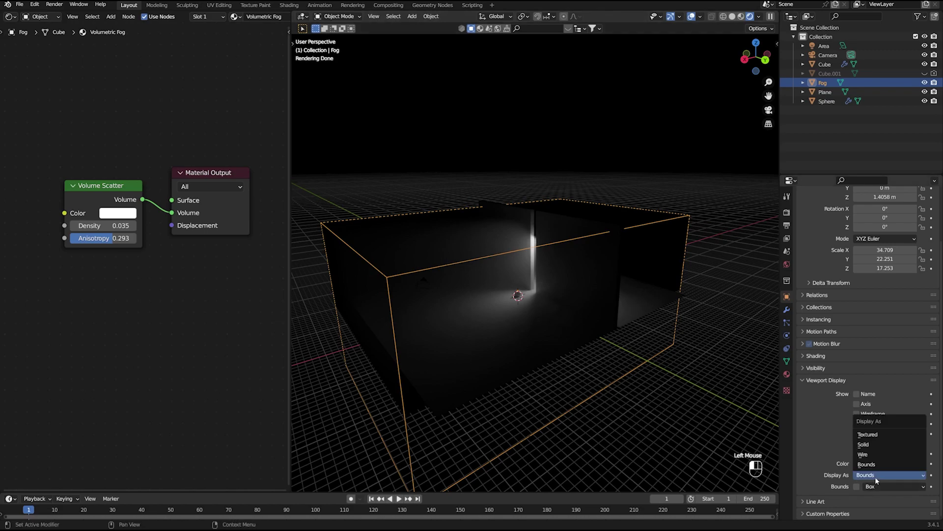
pyautogui.click(868, 434)
pyautogui.click(693, 342)
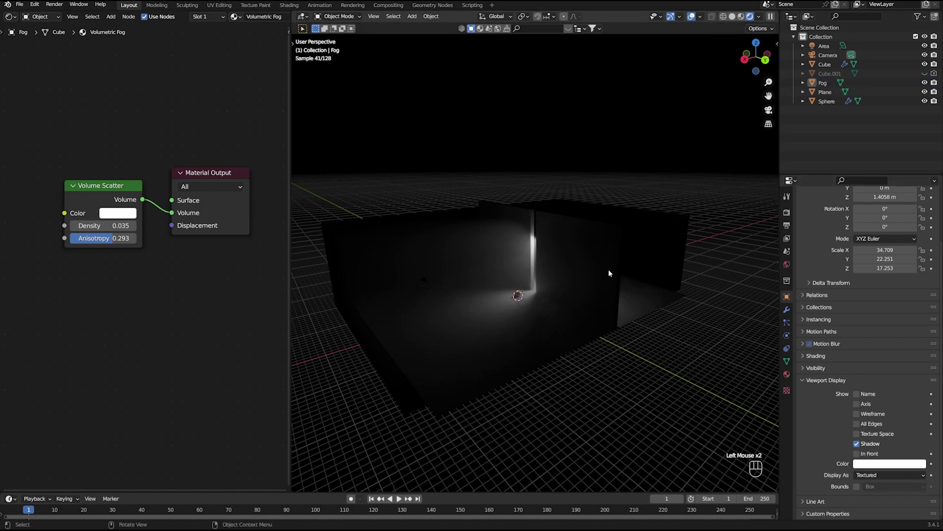
# Step: Select the fog cube and turn off Selectable in its visibility settings
pyautogui.moveTo(647, 238); pyautogui.dragTo(641, 226, button='middle')
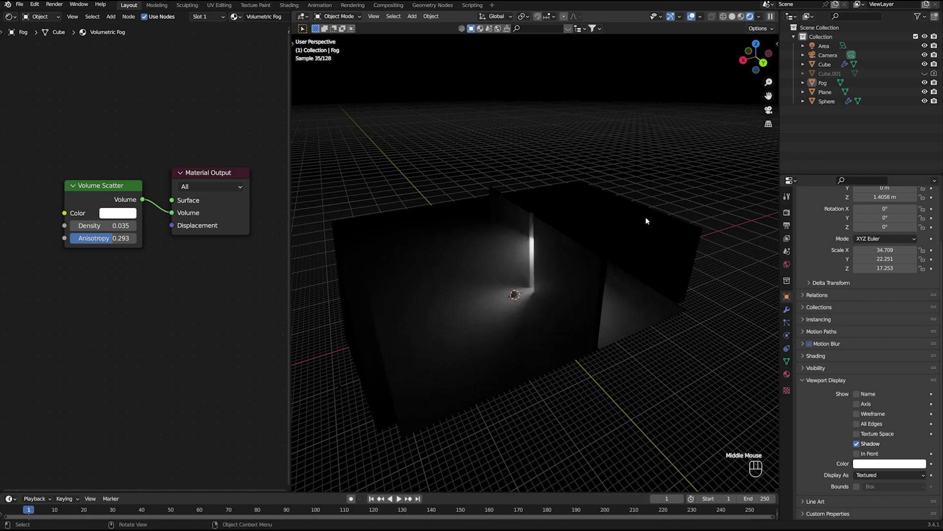
pyautogui.click(647, 222)
pyautogui.click(811, 368)
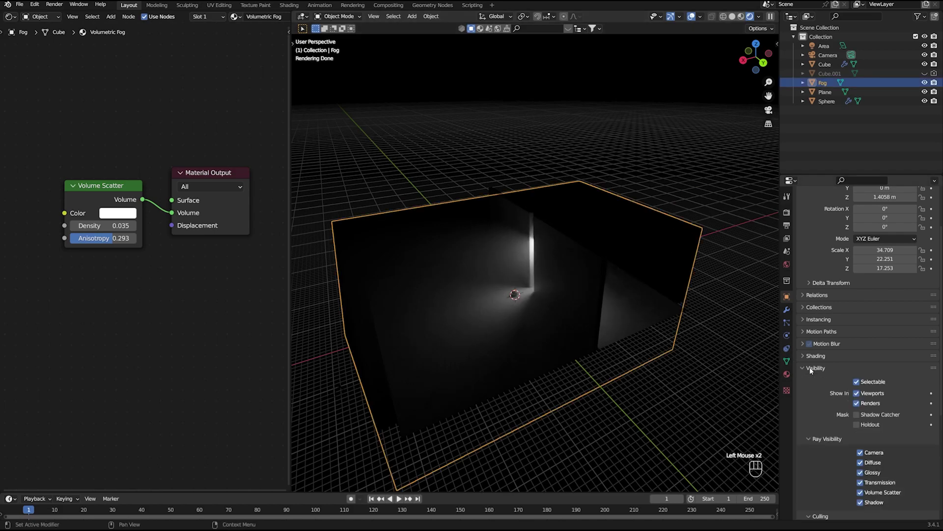
pyautogui.click(857, 382)
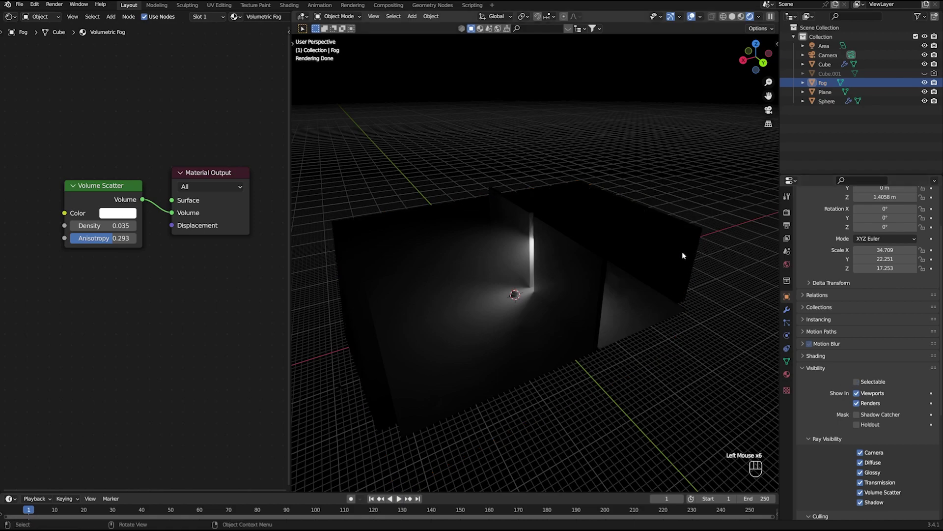
# Step: Test selecting the wall and the floor plane through the fog cube from different angles
pyautogui.click(662, 278)
pyautogui.click(645, 180)
pyautogui.click(572, 205)
pyautogui.moveTo(604, 261); pyautogui.dragTo(491, 304, button='middle')
pyautogui.click(482, 309)
pyautogui.click(527, 265)
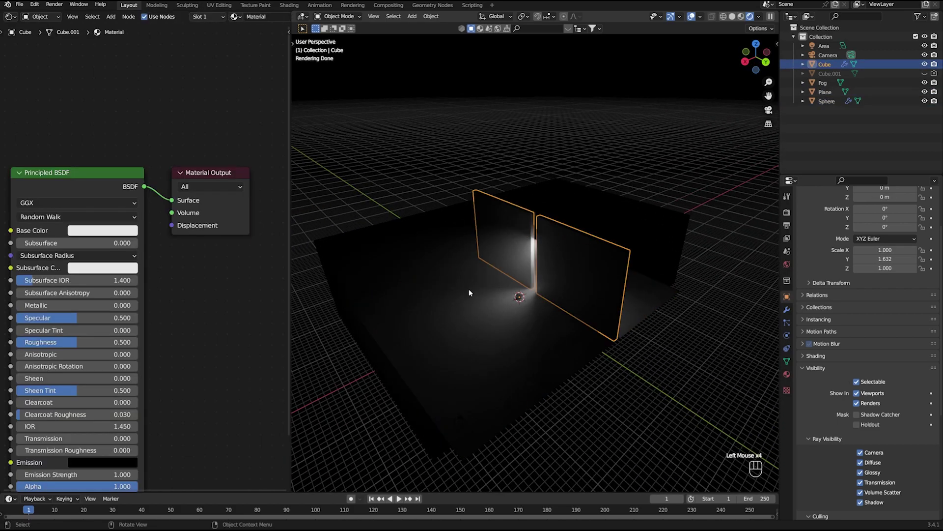
pyautogui.click(527, 265)
pyautogui.click(413, 181)
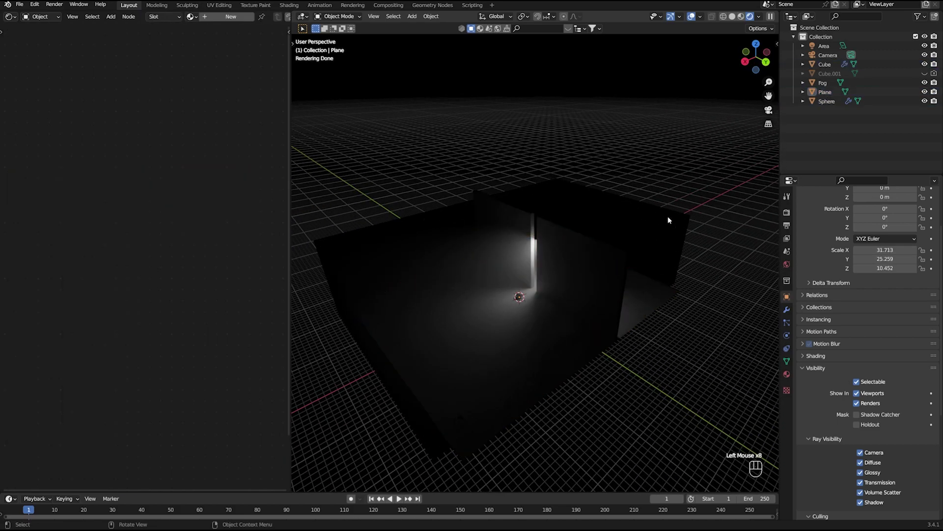
pyautogui.moveTo(567, 286); pyautogui.dragTo(505, 268, button='middle')
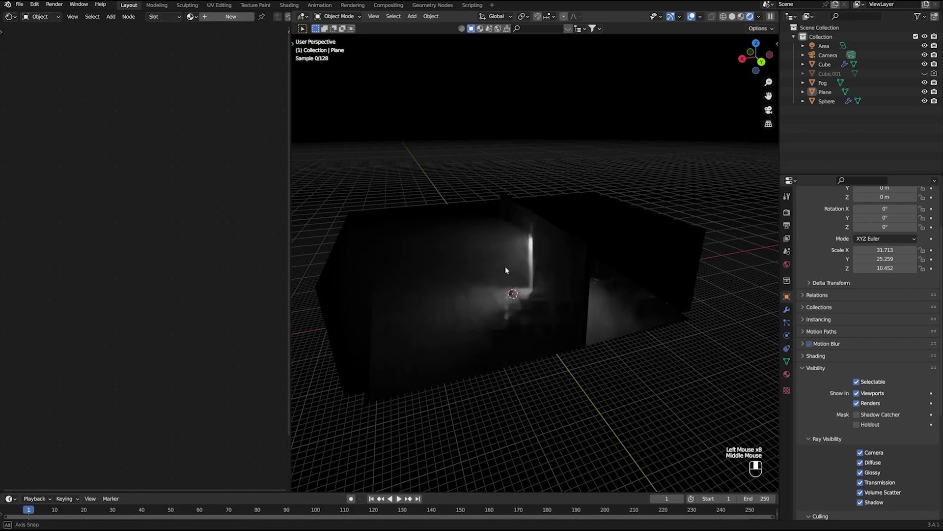
pyautogui.keyDown('shift'); pyautogui.moveTo(549, 290); pyautogui.dragTo(529, 297, button='middle'); pyautogui.keyUp('shift')
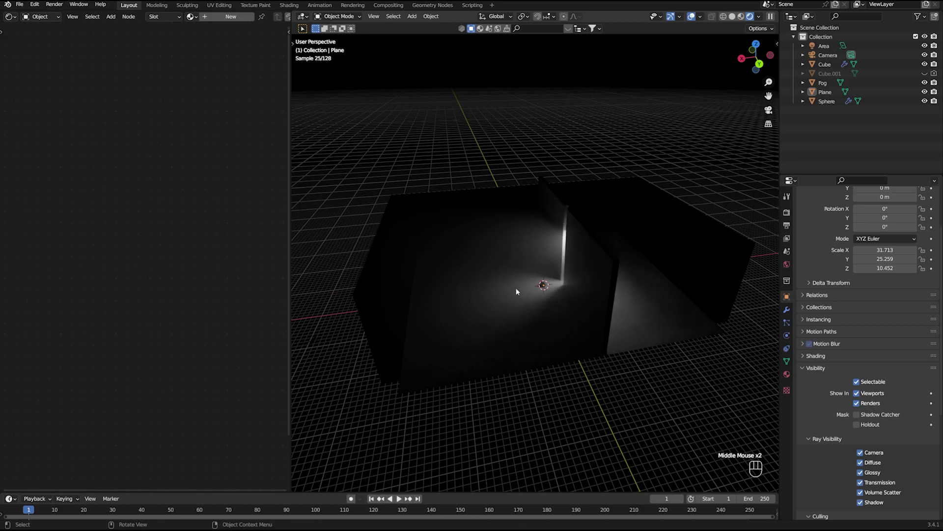
pyautogui.click(514, 291)
pyautogui.click(508, 165)
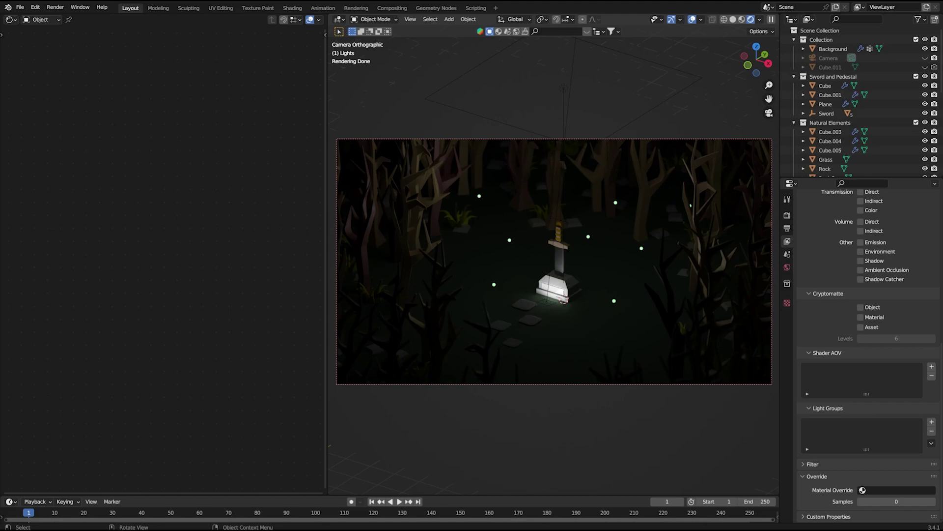
# Step: Save the sword-in-forest scene and add a mesh cube scaled up uniformly over the forest
pyautogui.moveTo(551, 265); pyautogui.dragTo(566, 265, button='middle')
pyautogui.scroll(-5, 500, 143)
pyautogui.hotkey('ctrl', 's')
pyautogui.hotkey('shift', 'a')
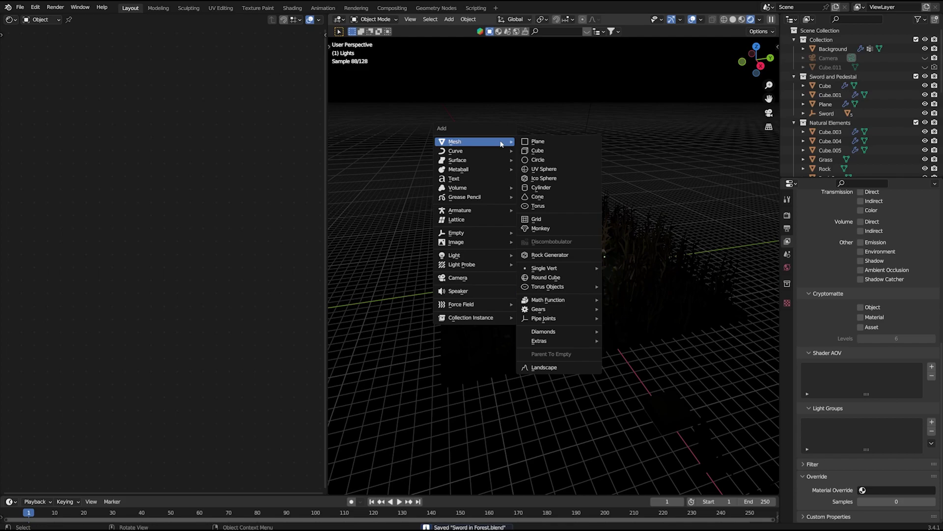
pyautogui.click(551, 150)
pyautogui.press('s')
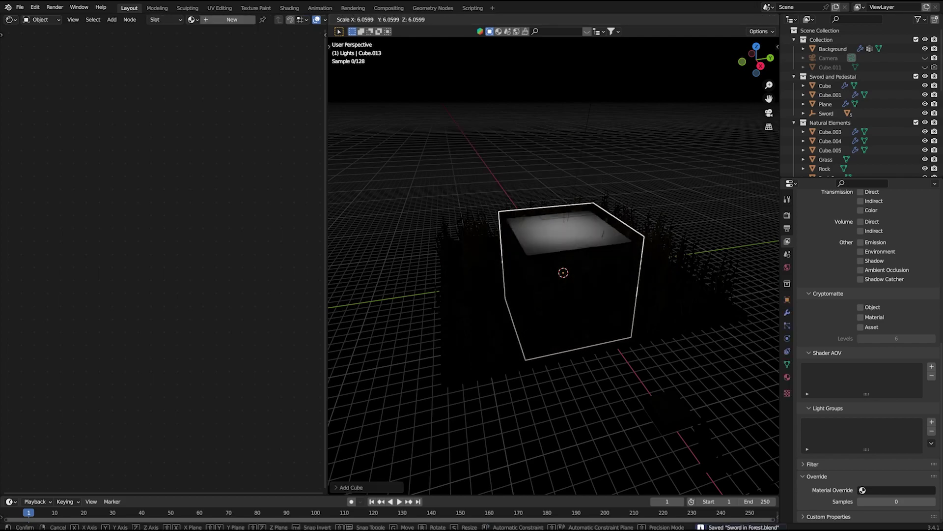
pyautogui.click(687, 211)
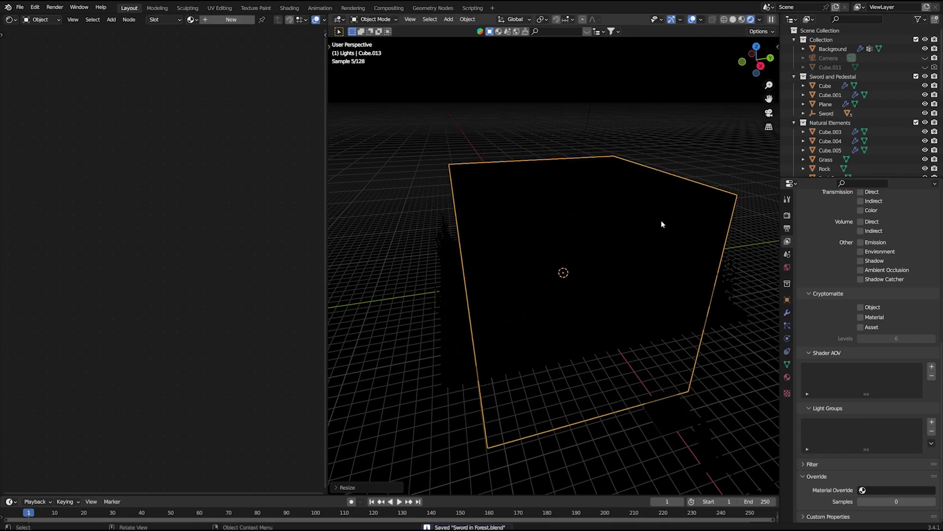
# Step: Turn on the Screencast Keys overlay
pyautogui.press('n')
pyautogui.click(774, 350)
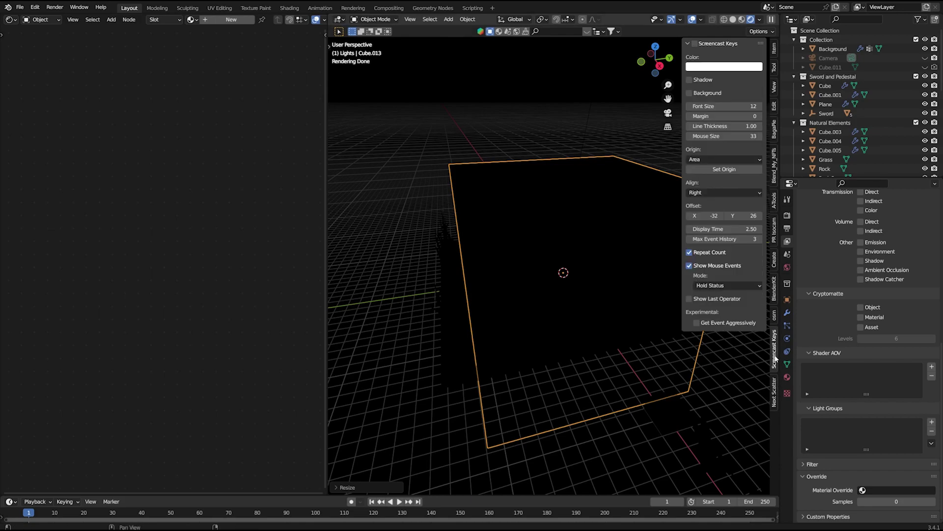
pyautogui.press('n')
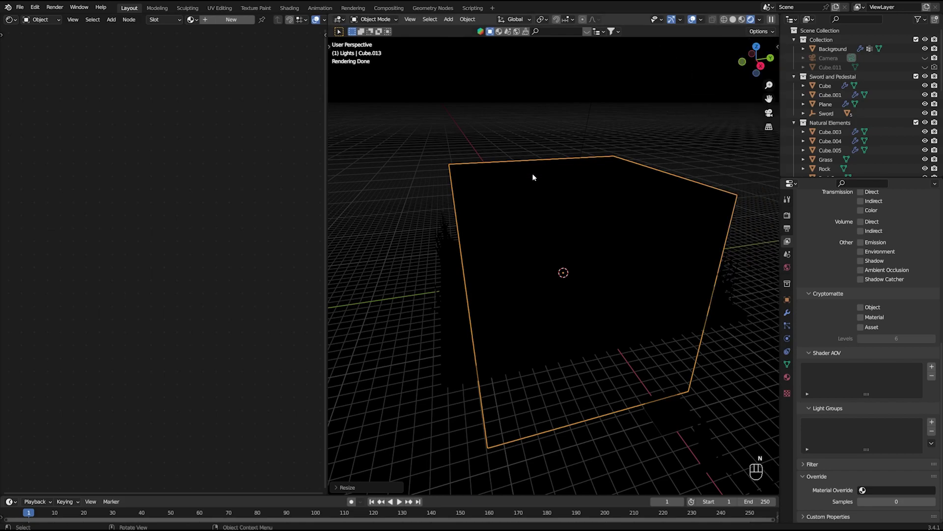
# Step: Stretch the new cube along the Y and X axes so that it encloses the whole forest
pyautogui.moveTo(641, 240); pyautogui.dragTo(726, 263, button='middle')
pyautogui.press('s')
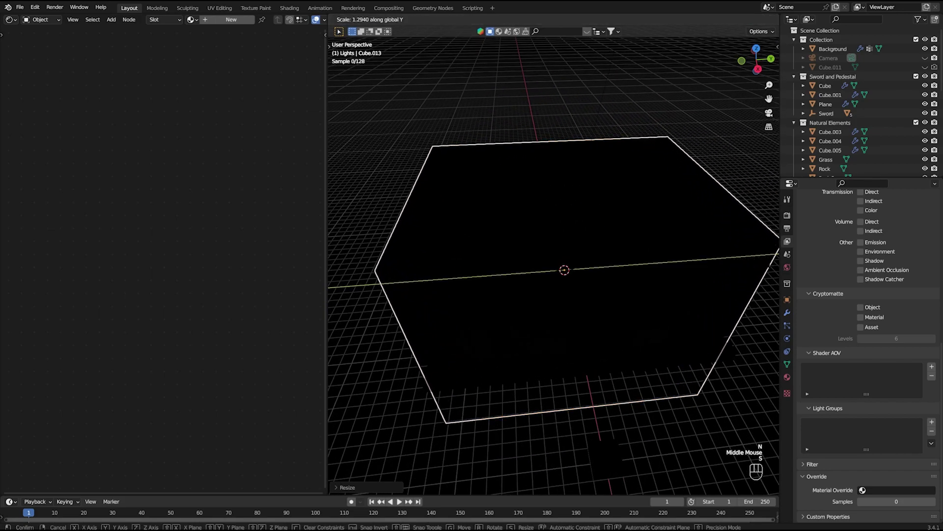
pyautogui.click(364, 256)
pyautogui.moveTo(363, 256); pyautogui.dragTo(555, 168, button='middle')
pyautogui.moveTo(584, 138); pyautogui.dragTo(594, 185, button='middle')
pyautogui.press('s')
pyautogui.press('x')
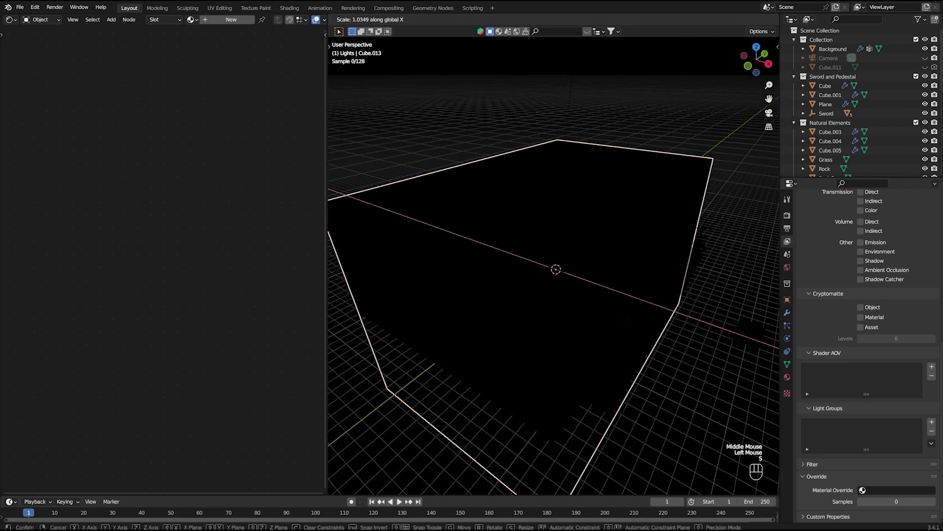
pyautogui.click(691, 88)
pyautogui.click(626, 179)
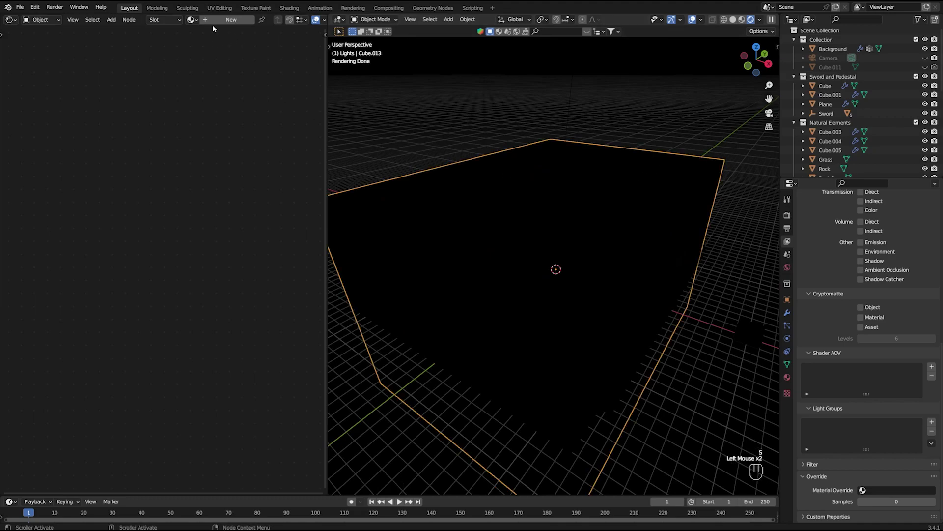
# Step: Create a material named Fog for the cube and delete its Principled BSDF node
pyautogui.click(231, 19)
pyautogui.doubleClick(265, 19)
pyautogui.write('Fog')
pyautogui.click(264, 28)
pyautogui.press('x')
# Step: Add a Volume Scatter node and connect its Volume output to the Material Output's Volume input
pyautogui.moveTo(114, 144); pyautogui.dragTo(152, 148, button='middle')
pyautogui.hotkey('shift', 'a')
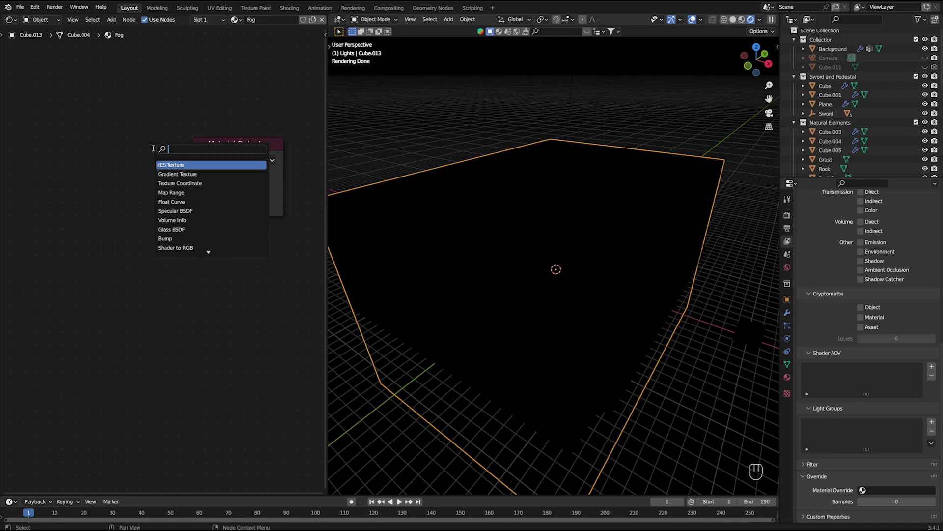
pyautogui.write('volume sc')
pyautogui.press('Return')
pyautogui.click(131, 184)
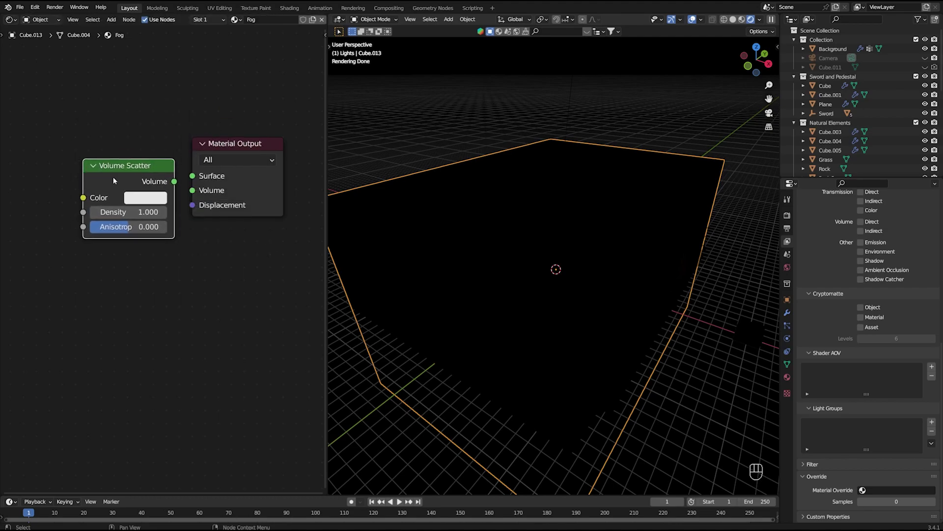
pyautogui.moveTo(174, 181); pyautogui.dragTo(192, 190)
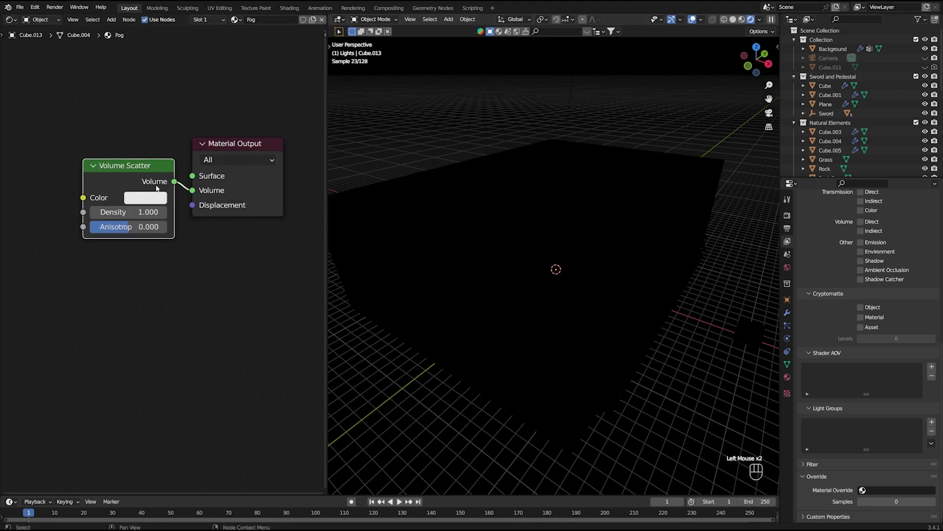
# Step: Lower the Volume Scatter density in steps to 0
pyautogui.click(94, 211)
pyautogui.click(93, 211)
pyautogui.click(94, 211)
pyautogui.click(94, 212)
pyautogui.click(94, 212)
pyautogui.click(93, 212)
pyautogui.click(94, 212)
pyautogui.click(94, 212)
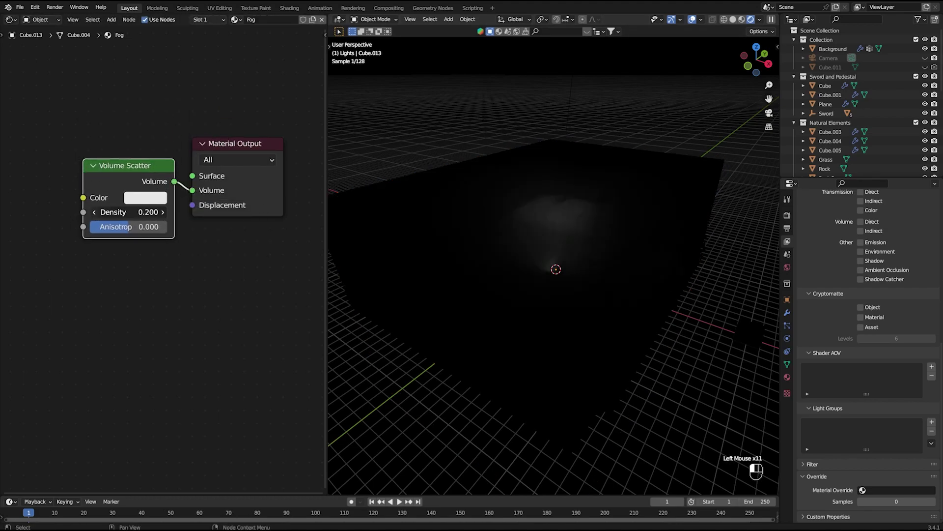
pyautogui.click(94, 211)
pyautogui.click(94, 212)
pyautogui.click(94, 212)
pyautogui.click(94, 212)
# Step: Set the Volume Scatter density to 0.07 while viewing the forest through the camera
pyautogui.press('KP_0')
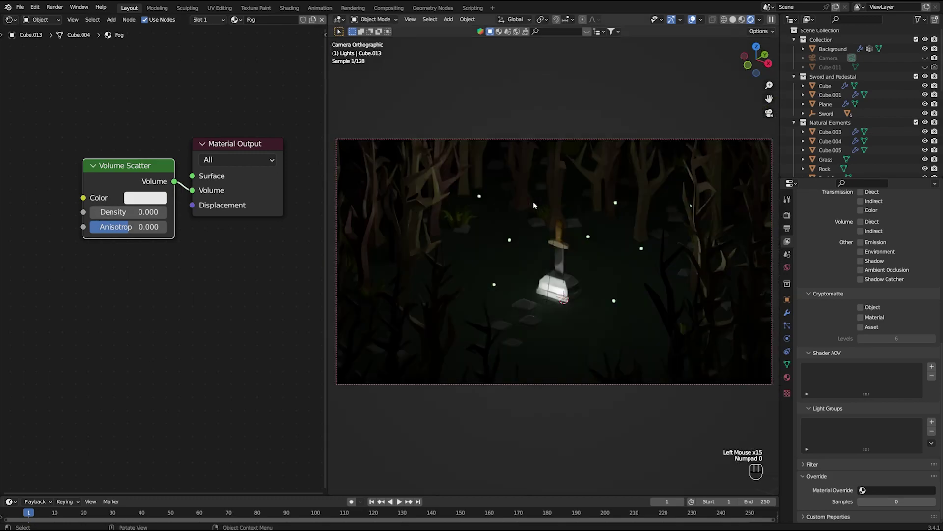
pyautogui.click(121, 211)
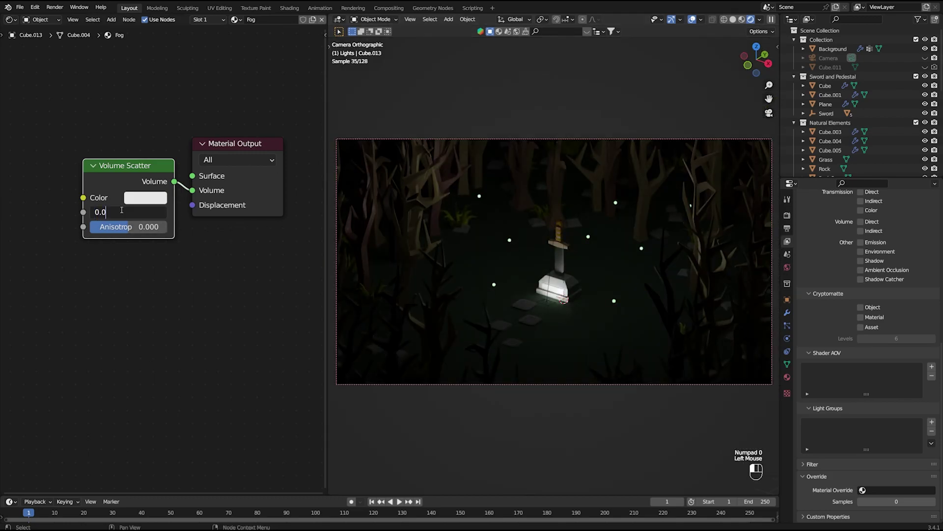
pyautogui.write('7')
pyautogui.press('Return')
pyautogui.click(252, 320)
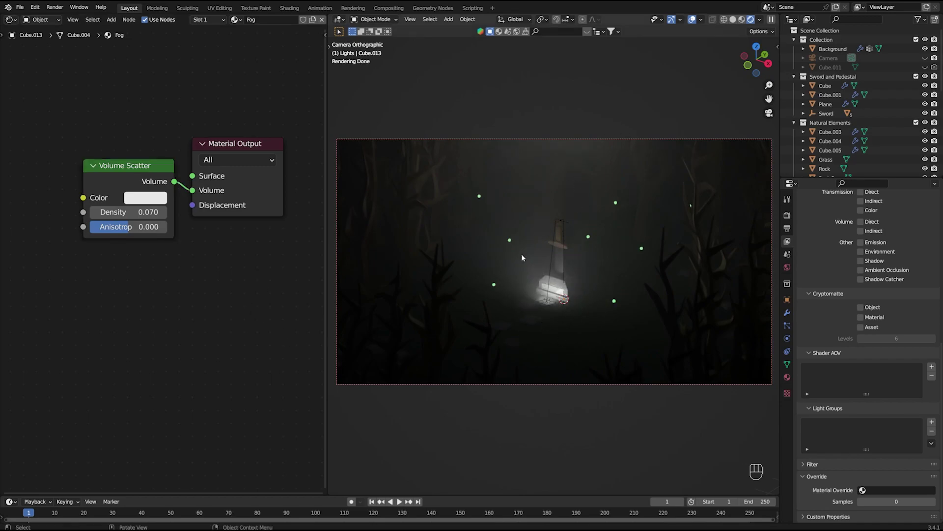
# Step: Try another color for the Volume Scatter node and undo the color change
pyautogui.click(145, 197)
pyautogui.click(179, 69)
pyautogui.hotkey('ctrl', 'z')
# Step: Lower the Volume Scatter density to 0.04 and further to 0.02, and save the file
pyautogui.tripleClick(132, 209)
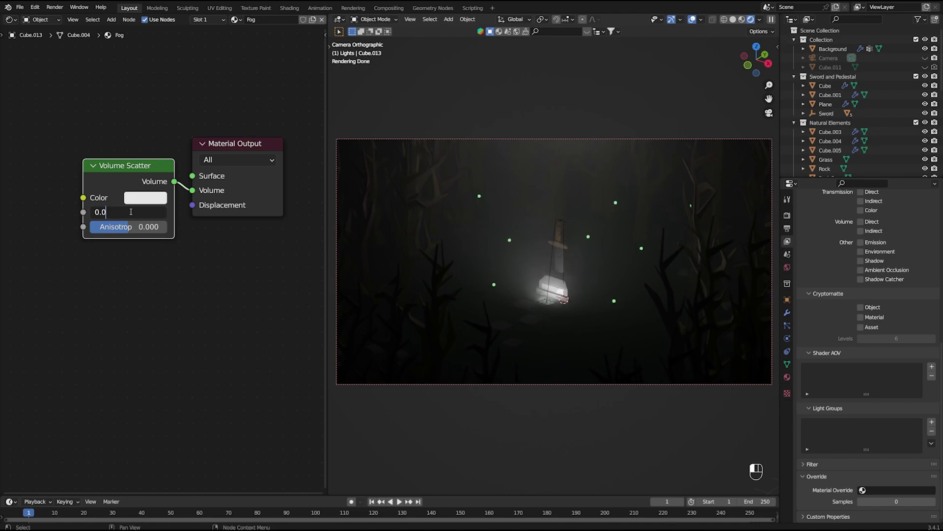
pyautogui.press('Return')
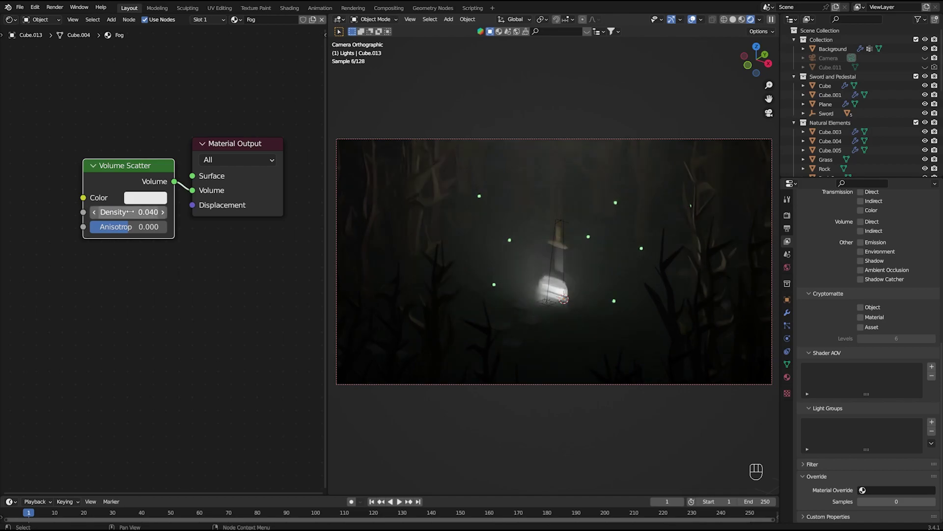
pyautogui.click(129, 212)
pyautogui.write('0.02')
pyautogui.press('Return')
pyautogui.click(167, 243)
pyautogui.hotkey('ctrl', 's')
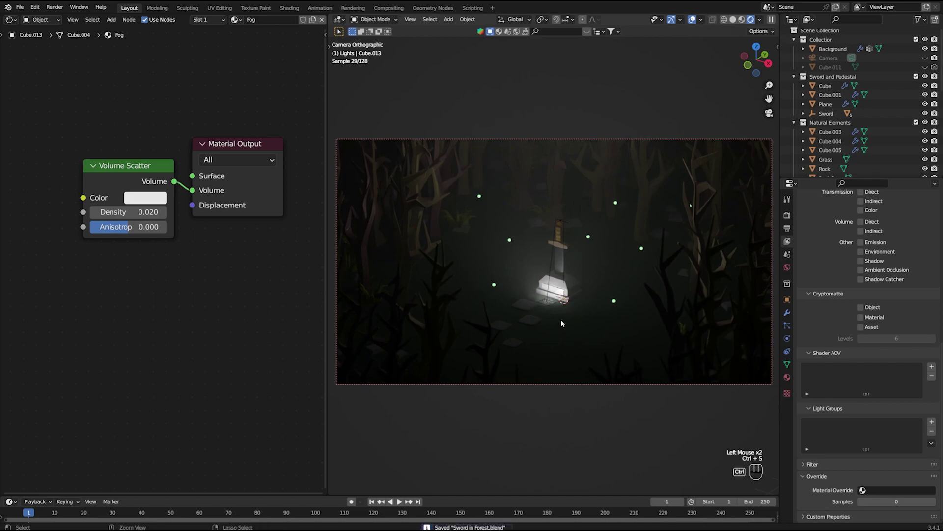
# Step: Add an area light to the forest scene, scale it, and raise it about 4 m along Z
pyautogui.scroll(-2, 610, 269)
pyautogui.scroll(2, 603, 274)
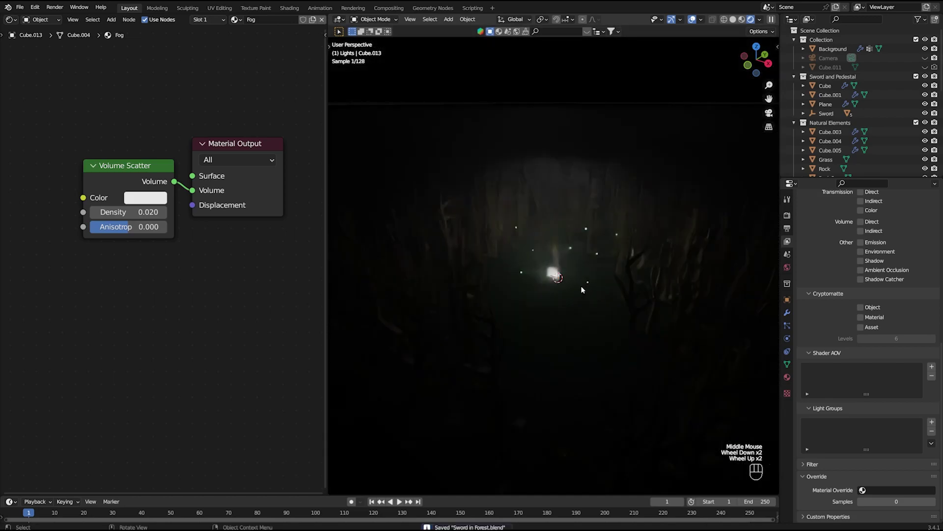
pyautogui.press('KP_0')
pyautogui.hotkey('shift', 'a')
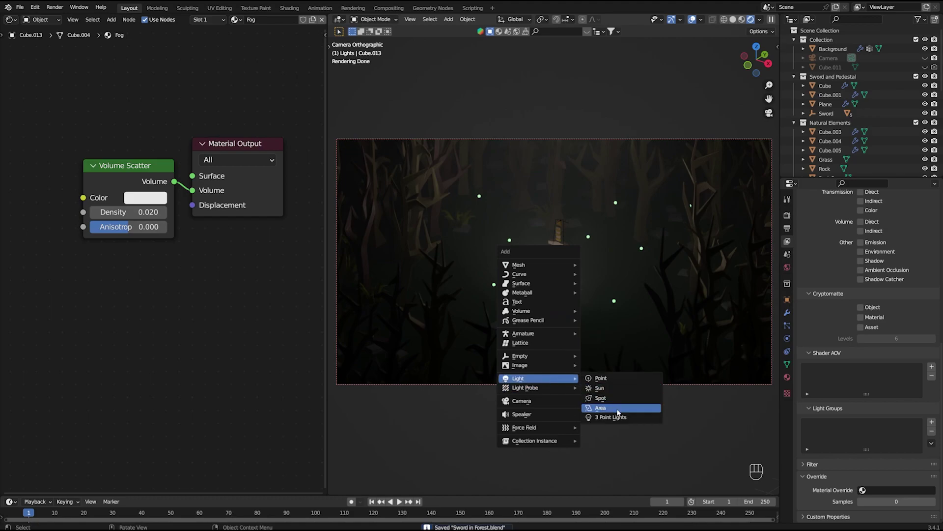
pyautogui.click(618, 415)
pyautogui.press('s')
pyautogui.click(634, 301)
pyautogui.press('g')
pyautogui.press('z')
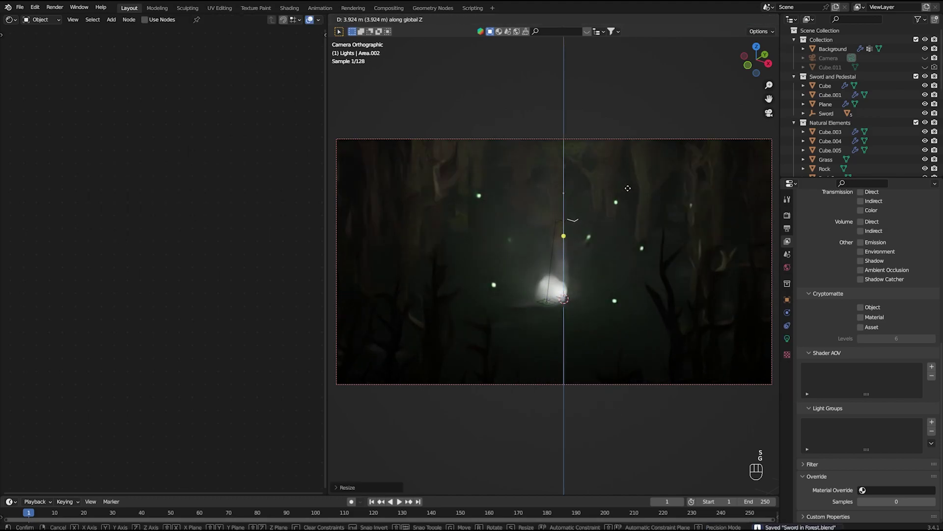
pyautogui.click(633, 186)
# Step: Rotate the area light about the X axis to face along Y, and move it about -12.35 m along Y
pyautogui.press('g')
pyautogui.press('r')
pyautogui.press('x')
pyautogui.press('9')
pyautogui.click(644, 241)
pyautogui.press('g')
pyautogui.press('y')
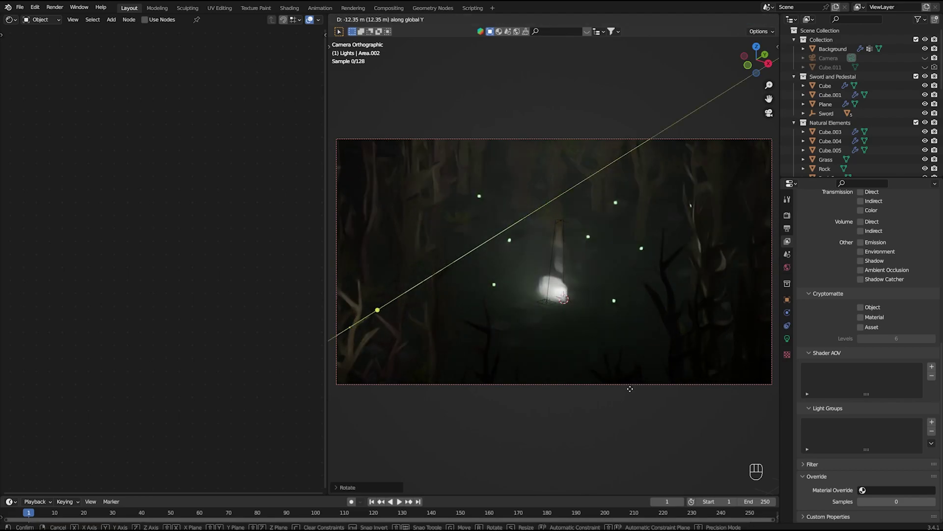
pyautogui.click(631, 391)
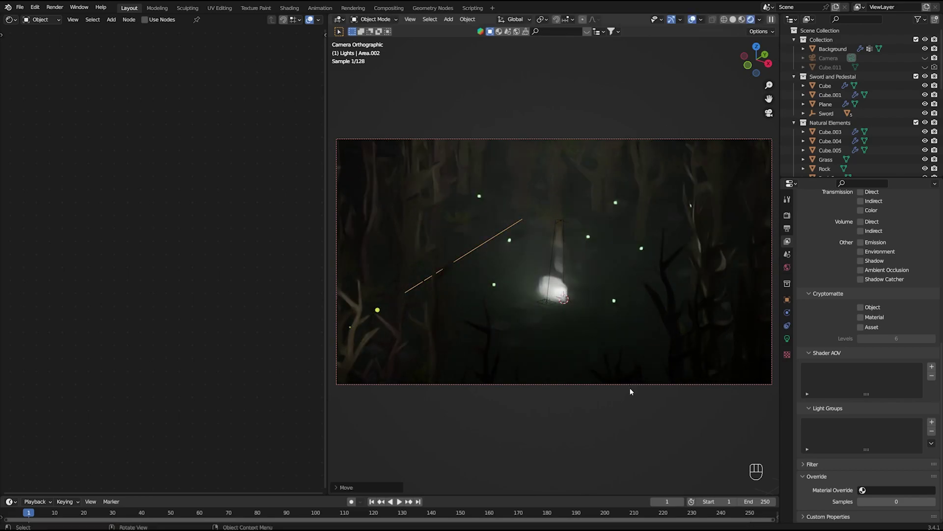
# Step: Set the area light's power to 32.7 W, and reposition it along Y and upward along Z
pyautogui.click(787, 339)
pyautogui.moveTo(877, 276); pyautogui.dragTo(897, 276)
pyautogui.press('g')
pyautogui.press('y')
pyautogui.click(407, 294)
pyautogui.press('g')
pyautogui.press('z')
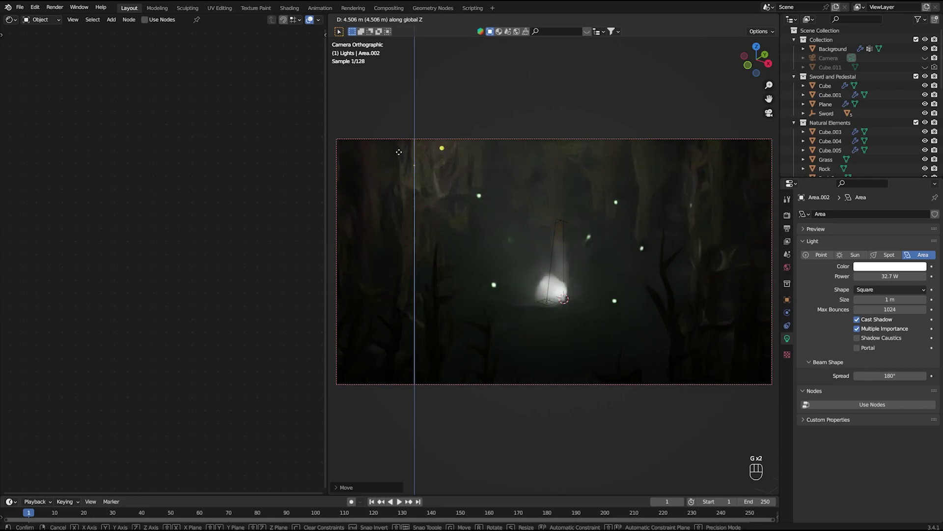
pyautogui.click(397, 108)
# Step: Tilt the area light about -46° around the global X axis and set its power to 20 W
pyautogui.press('r')
pyautogui.press('x')
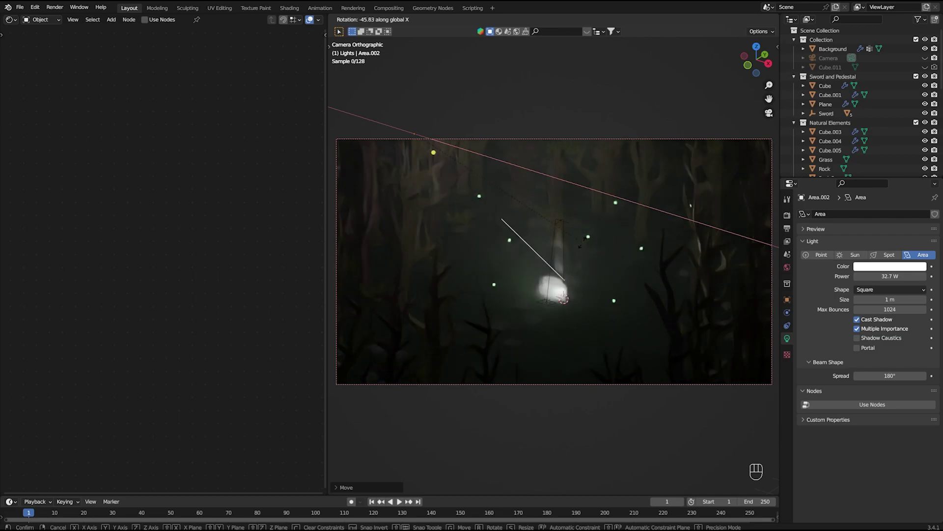
pyautogui.click(737, 275)
pyautogui.click(878, 277)
pyautogui.press('BackSpace')
pyautogui.write('20')
pyautogui.press('Return')
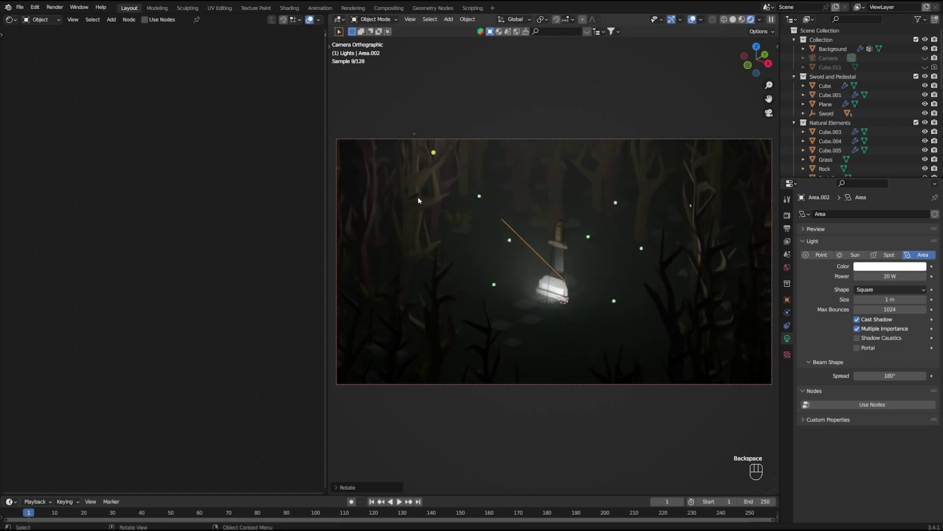
# Step: Delete the added area light and save the file
pyautogui.keyDown('ctrl'); pyautogui.click(611, 46); pyautogui.keyUp('ctrl')
pyautogui.hotkey('ctrl', 's')
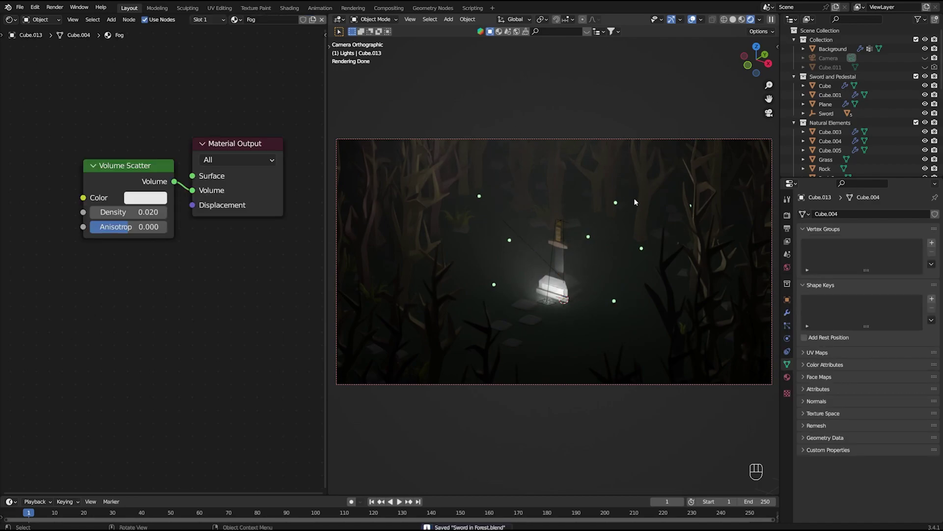
pyautogui.click(516, 238)
pyautogui.press('x')
pyautogui.hotkey('ctrl', 's')
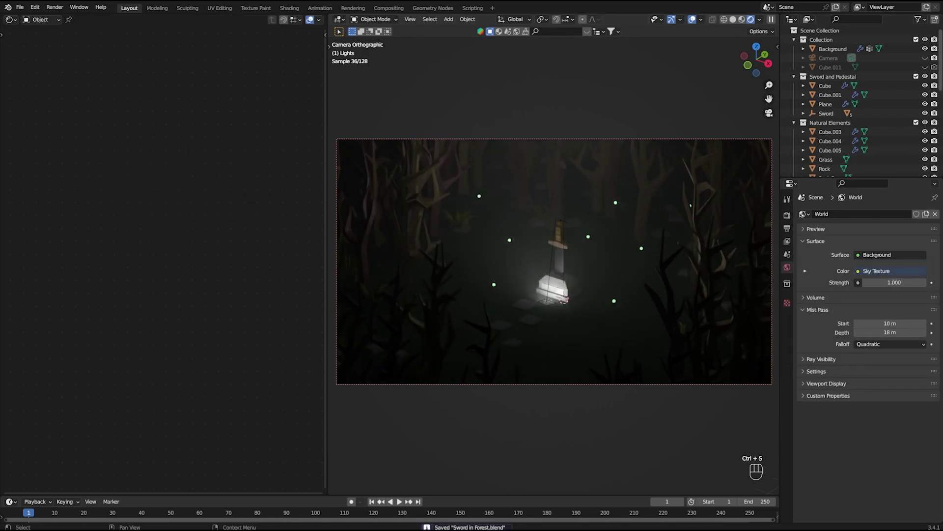
# Step: Collapse the Natural Elements and Lights collections, and set the fog cube's Volume Scatter anisotropy to about 0.453
pyautogui.click(794, 122)
pyautogui.click(794, 132)
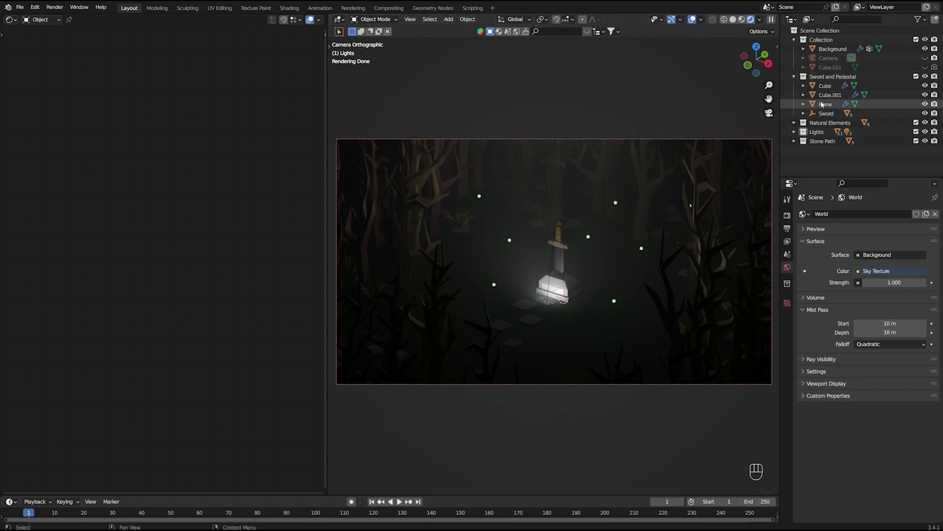
pyautogui.click(588, 266)
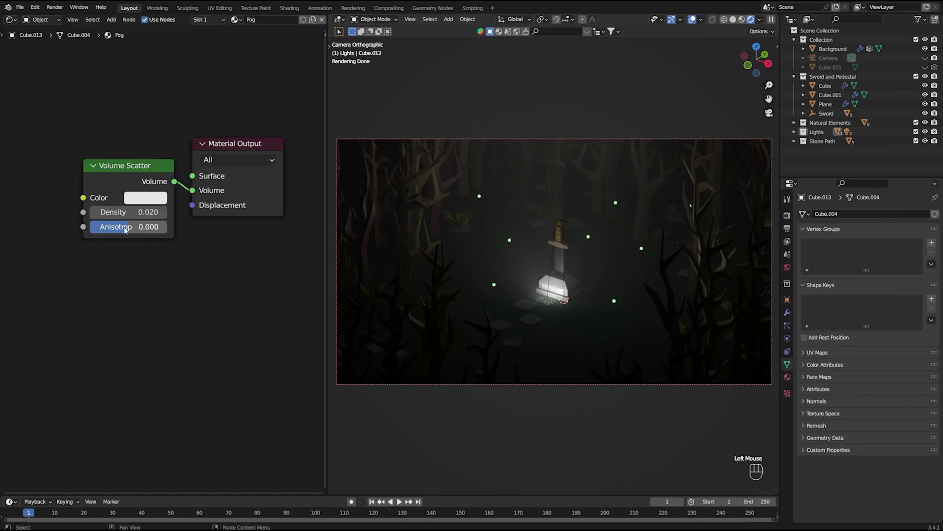
pyautogui.moveTo(126, 230); pyautogui.dragTo(145, 230)
pyautogui.click(235, 313)
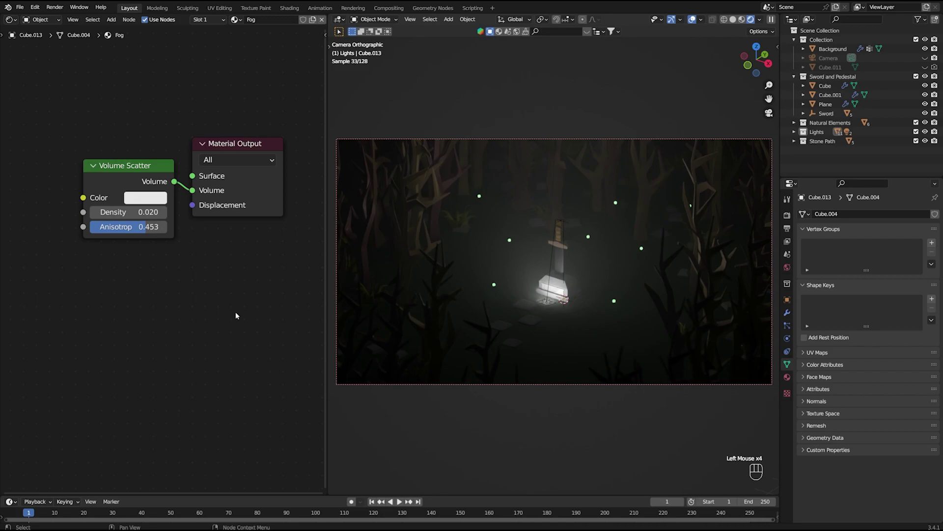